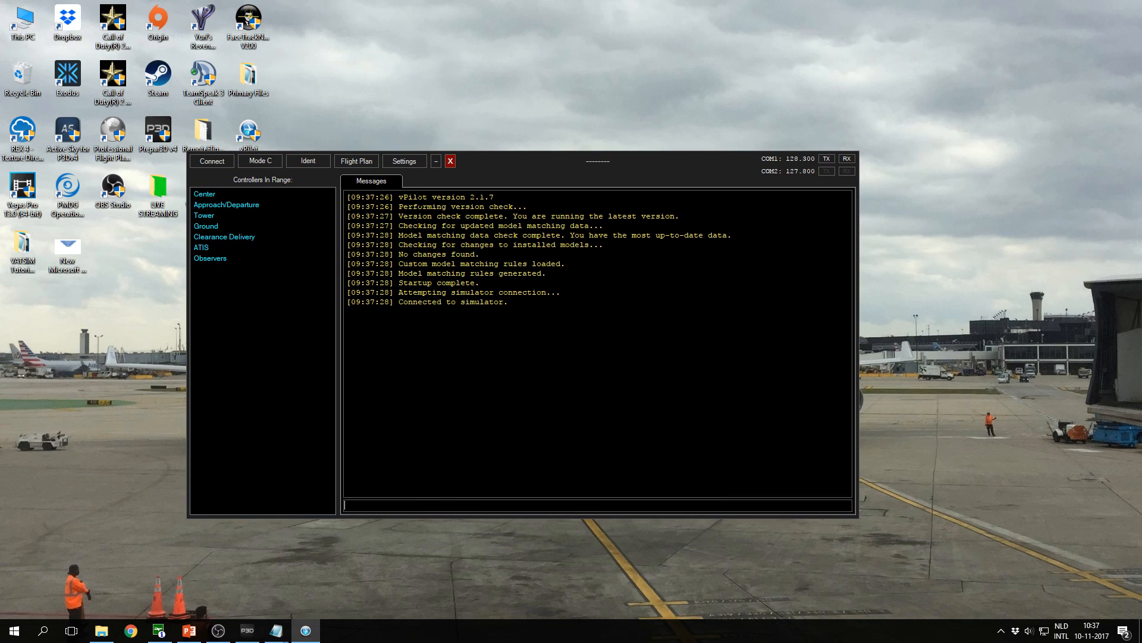
Open the network settings and go through the VATSIM CID, password and full name fields.
{"action": "left_click", "coordinate": [410, 161]}
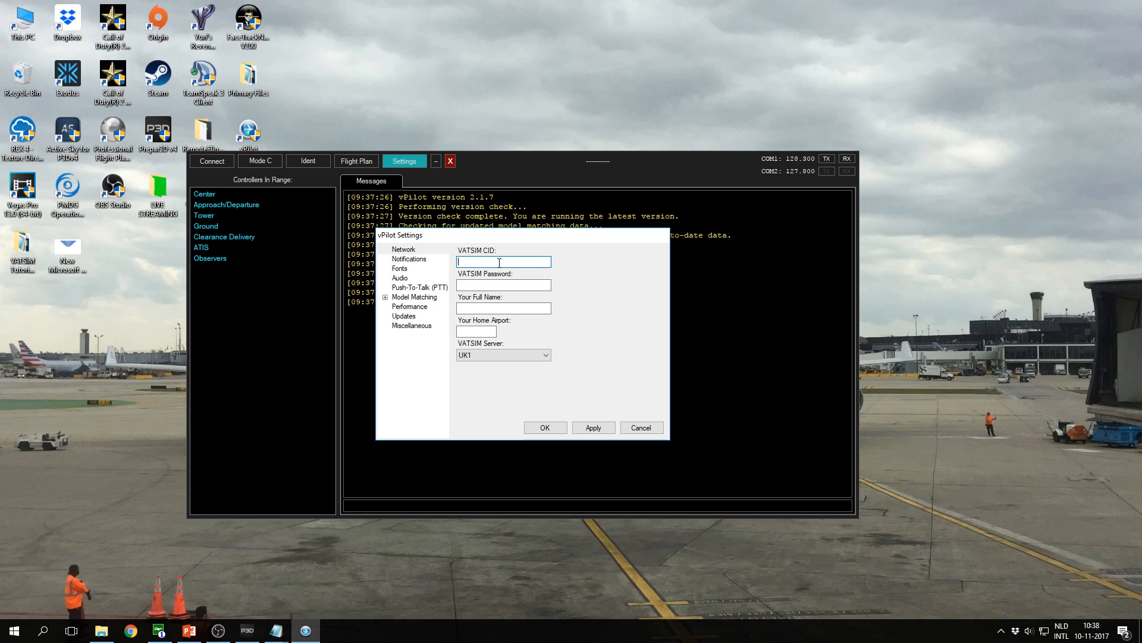
{"action": "left_click", "coordinate": [511, 286]}
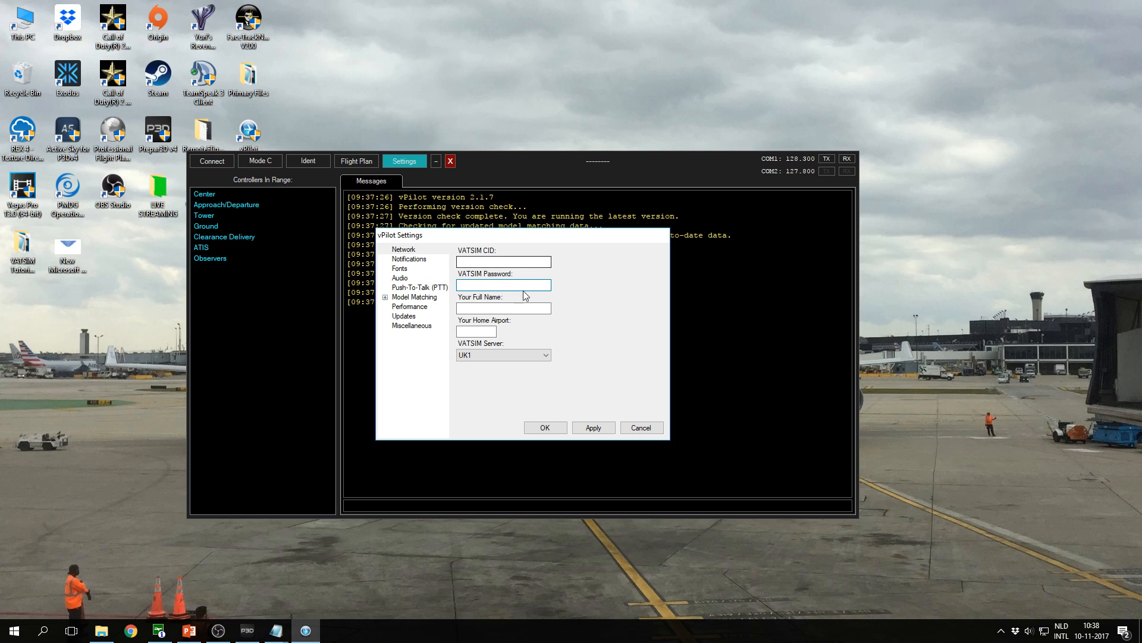
{"action": "left_click", "coordinate": [500, 310]}
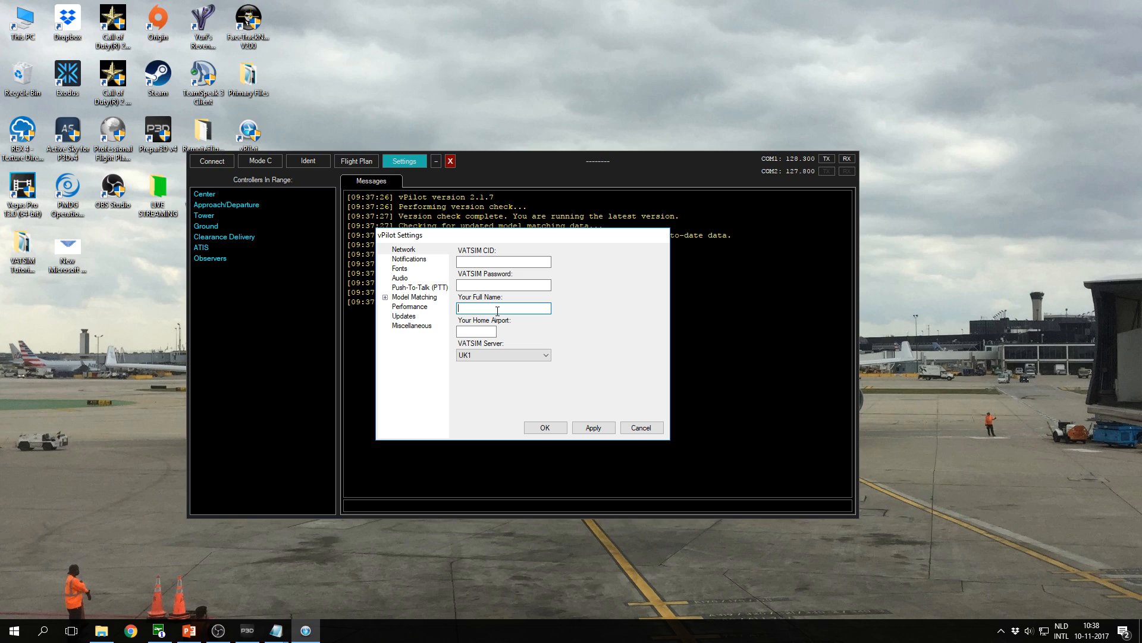
Enter EHRD as the home airport in the network settings.
{"action": "left_click", "coordinate": [483, 334]}
{"action": "type", "text": "E"}
{"action": "key", "text": "ctrl+a"}
{"action": "type", "text": "EHRD"}
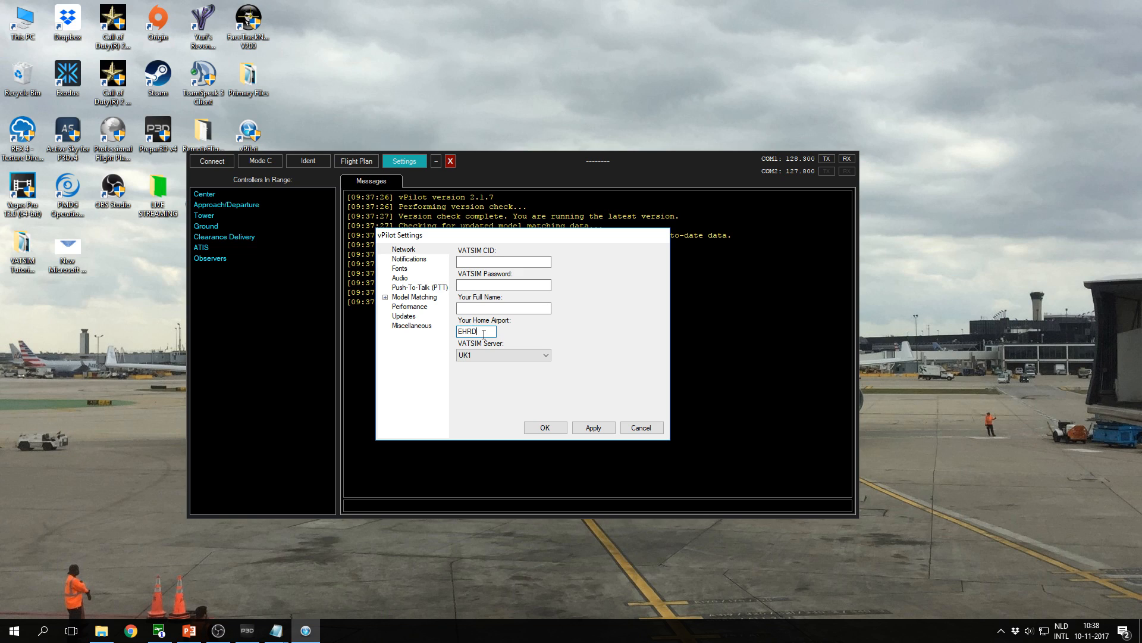
Set the home airport to EHAM and choose UK1 as the VATSIM server.
{"action": "double_click", "coordinate": [488, 334]}
{"action": "type", "text": "EHAM"}
{"action": "left_click_drag", "start_coordinate": [480, 331], "coordinate": [457, 332]}
{"action": "left_click", "coordinate": [487, 331]}
{"action": "left_click", "coordinate": [508, 358]}
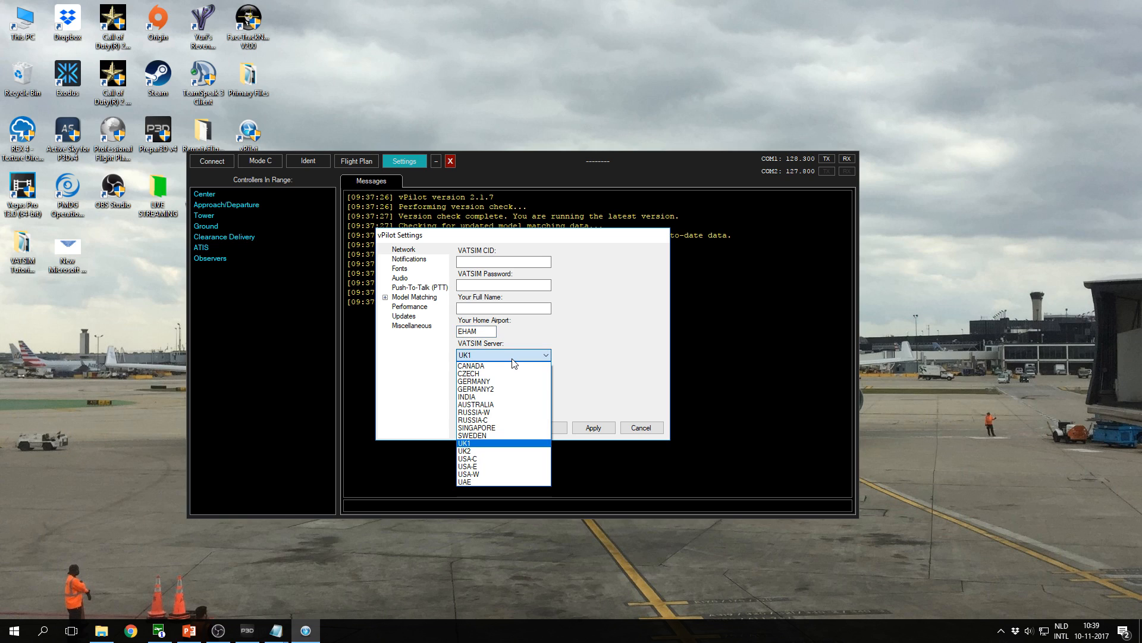
{"action": "left_click", "coordinate": [476, 445]}
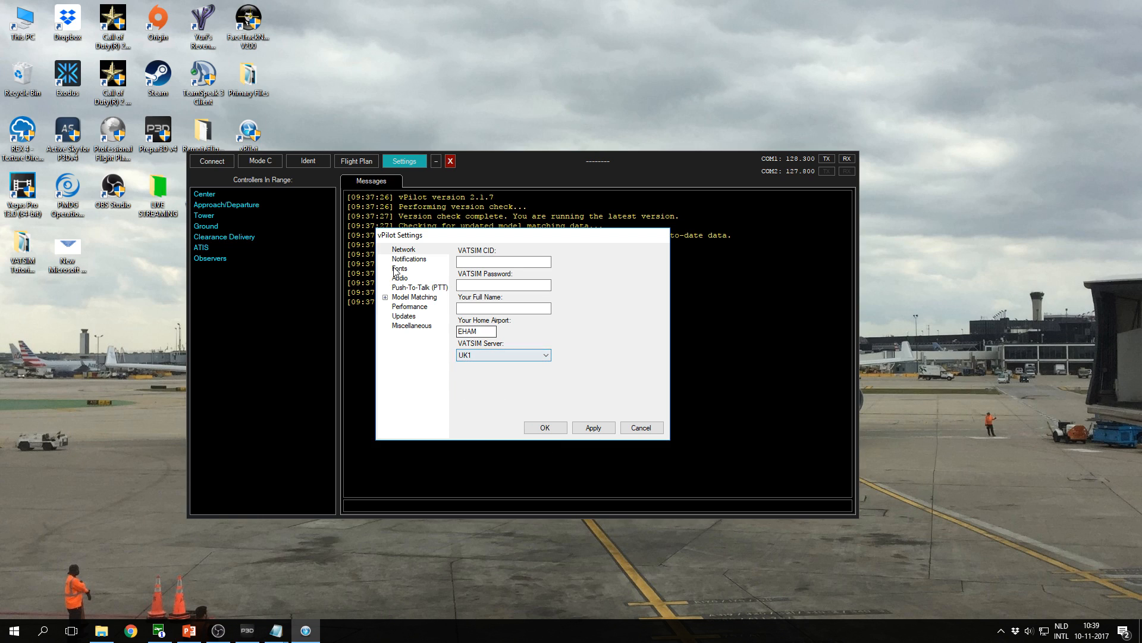
Review the notification options and the font settings.
{"action": "left_click", "coordinate": [416, 262]}
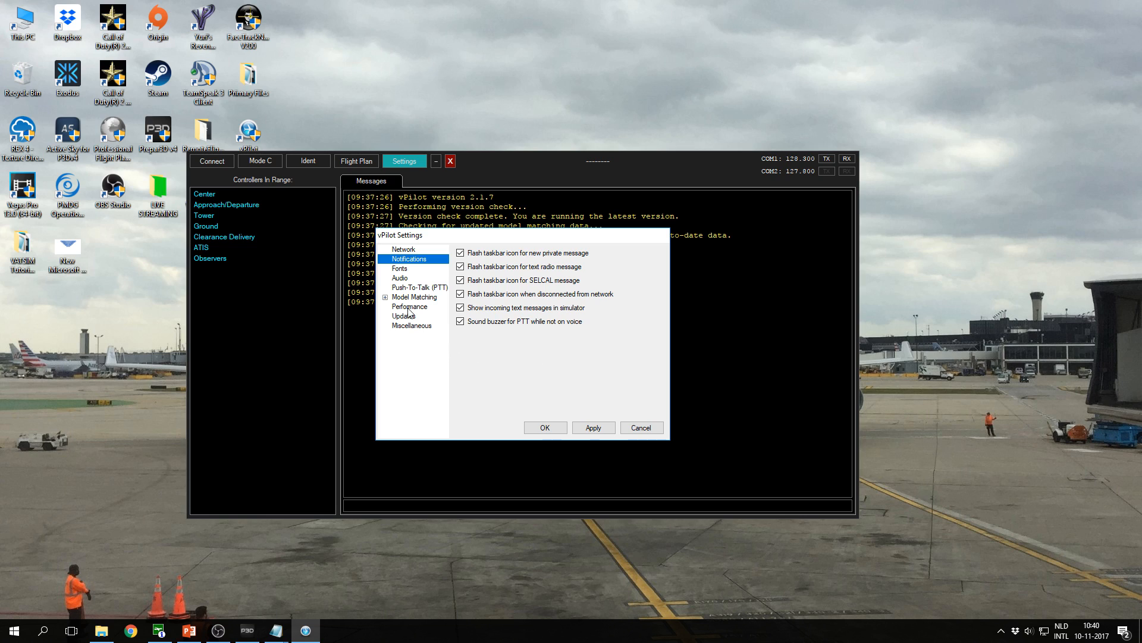
{"action": "key", "text": "Down"}
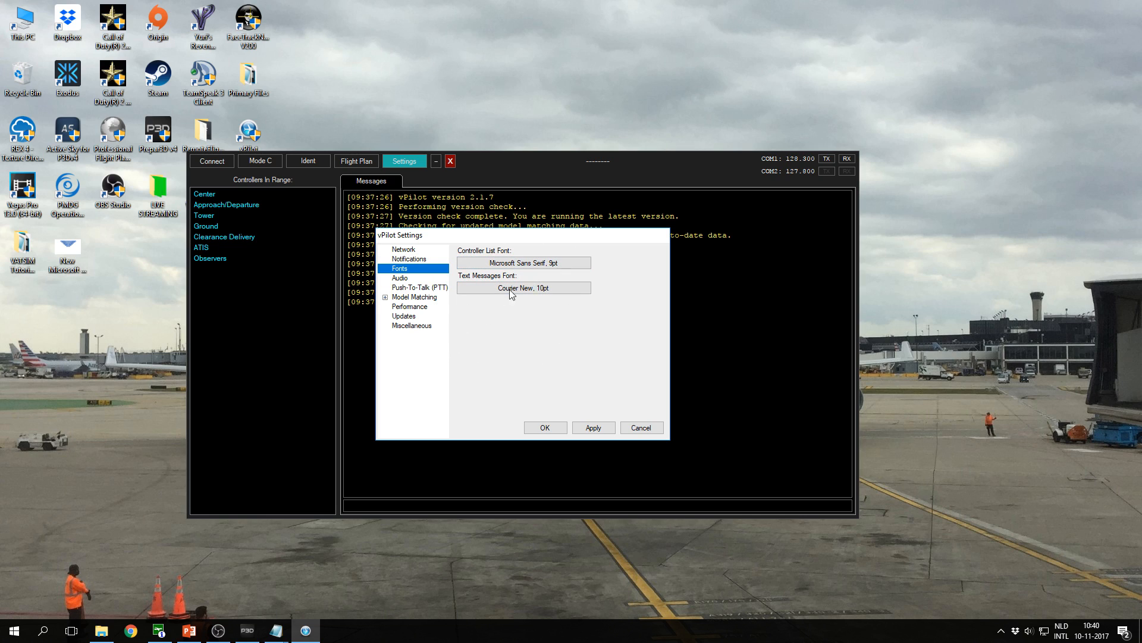
Select the Wave entry of the Logitech USB Headset microphone as the microphone device in the audio settings.
{"action": "left_click", "coordinate": [407, 279]}
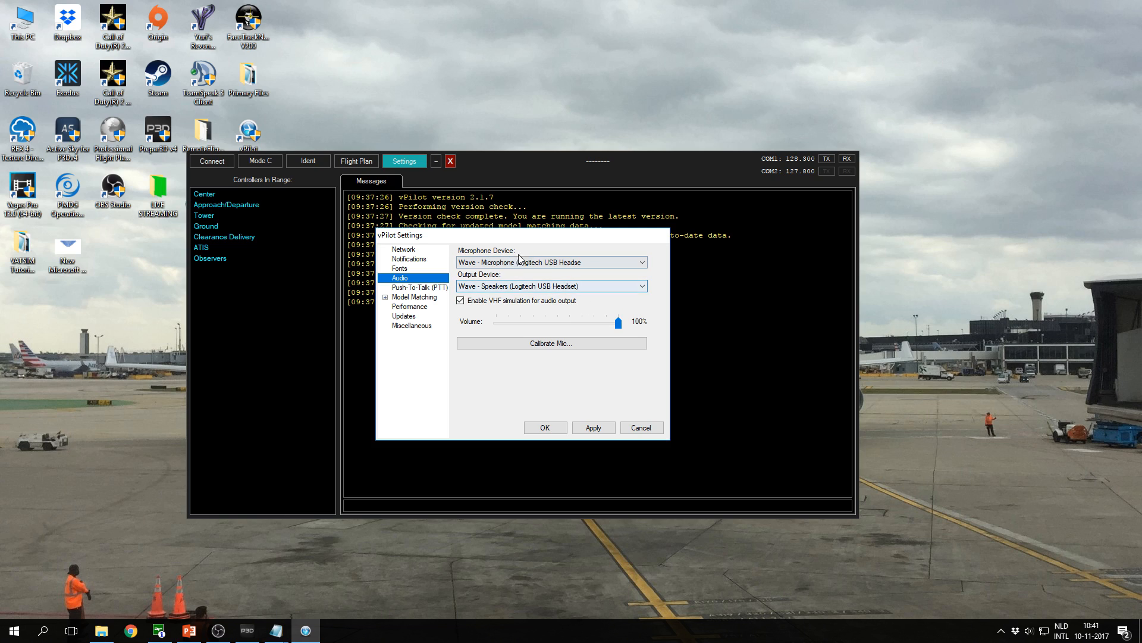
{"action": "left_click", "coordinate": [619, 267]}
{"action": "left_click", "coordinate": [583, 273]}
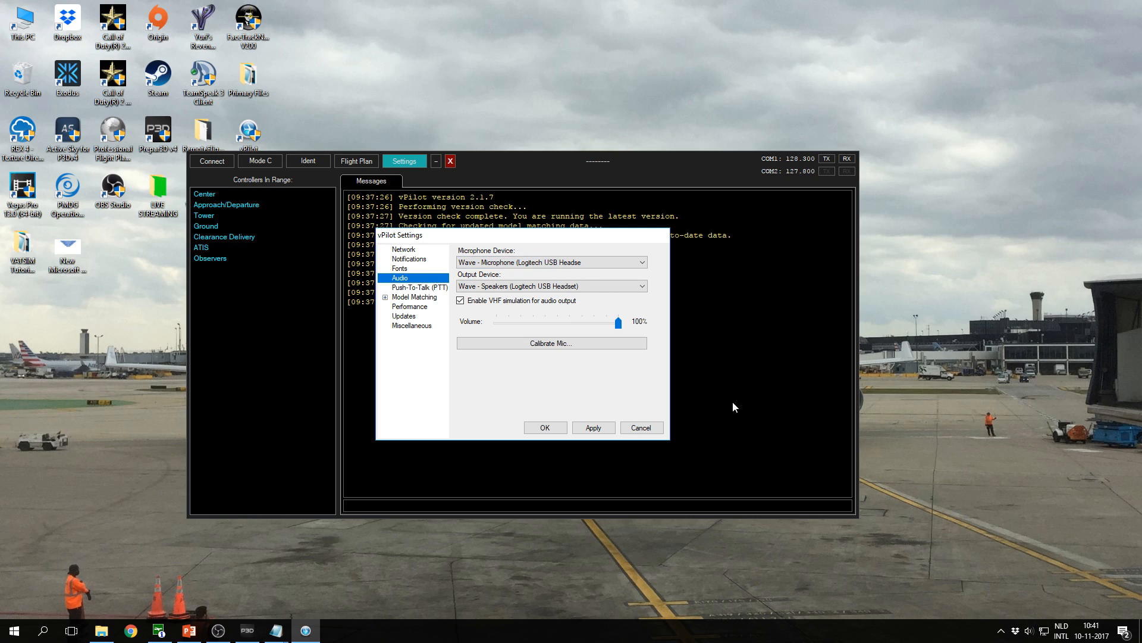
{"action": "left_click", "coordinate": [468, 266]}
{"action": "left_click", "coordinate": [548, 276]}
{"action": "left_click", "coordinate": [546, 263]}
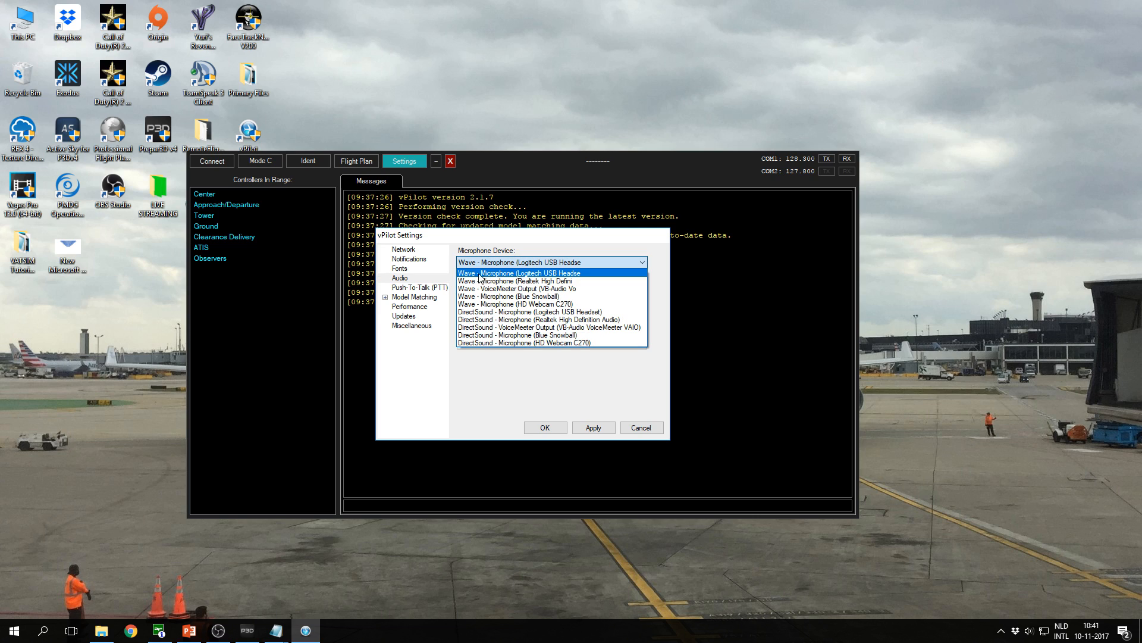
{"action": "left_click", "coordinate": [553, 274]}
Select Wave - Speakers (Logitech USB Headset) as the output device and keep the volume at 100%.
{"action": "left_click", "coordinate": [528, 287]}
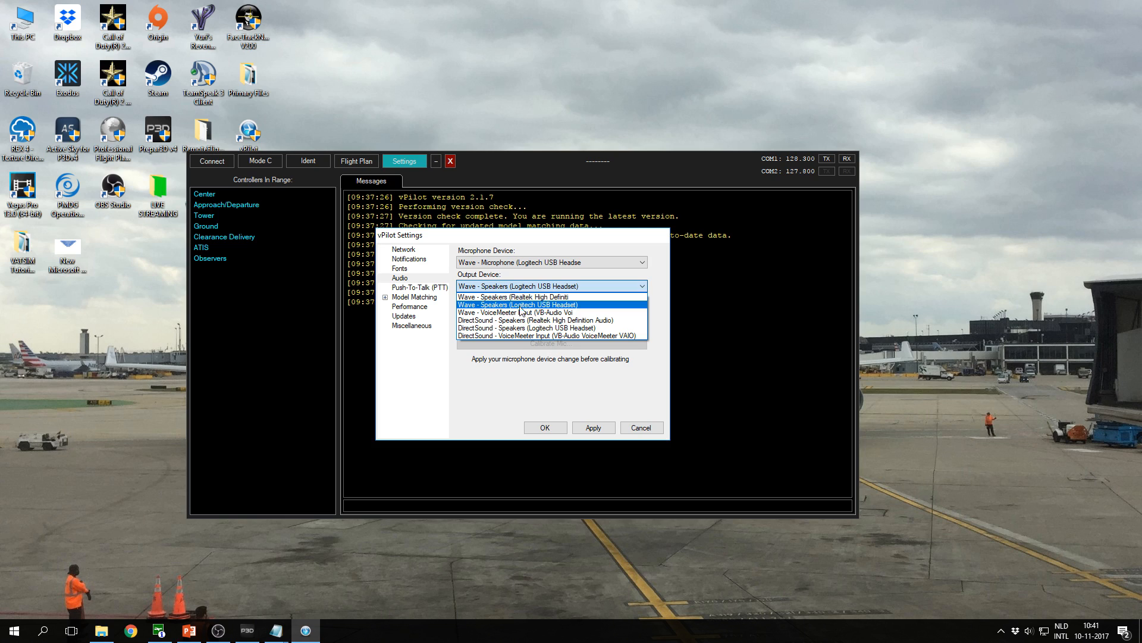
{"action": "left_click", "coordinate": [570, 311]}
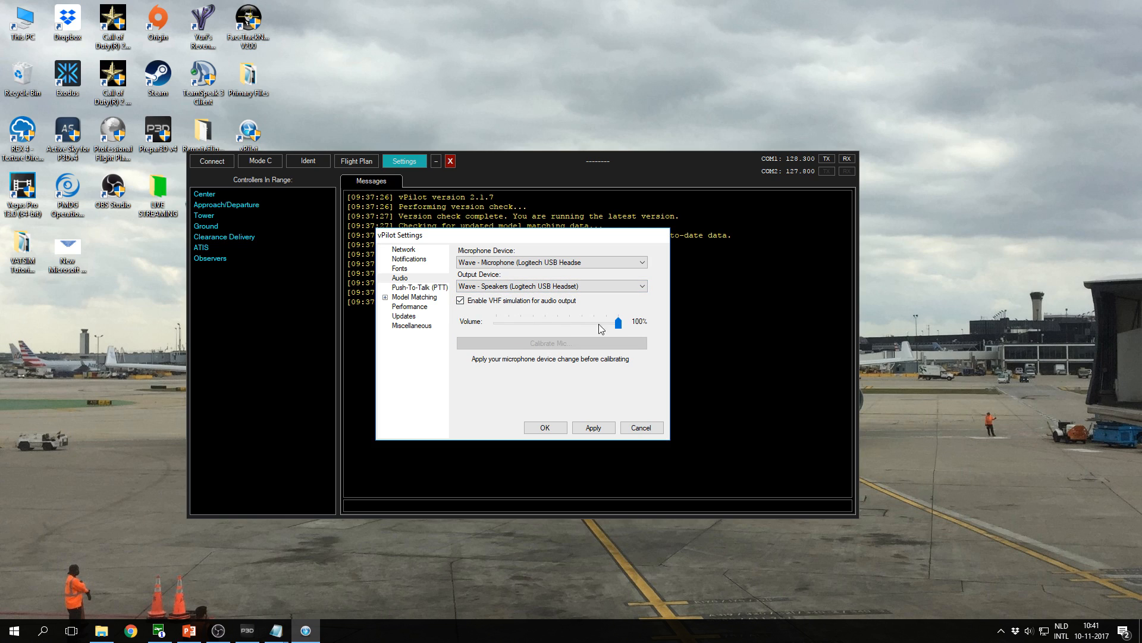
{"action": "left_click_drag", "start_coordinate": [598, 325], "coordinate": [660, 332]}
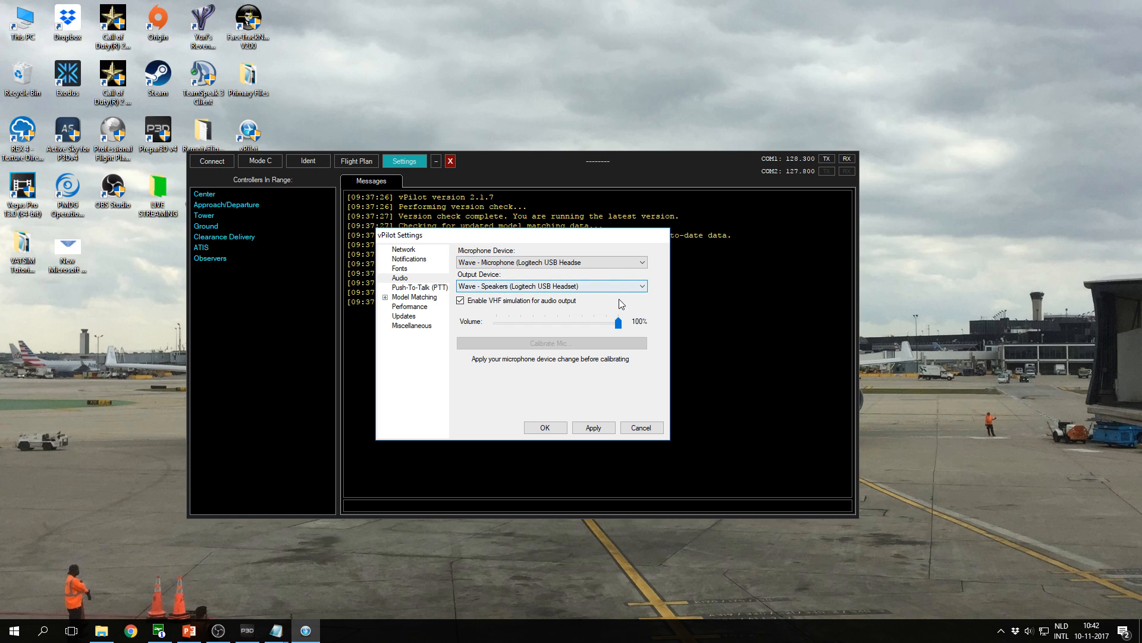
{"action": "left_click", "coordinate": [609, 286]}
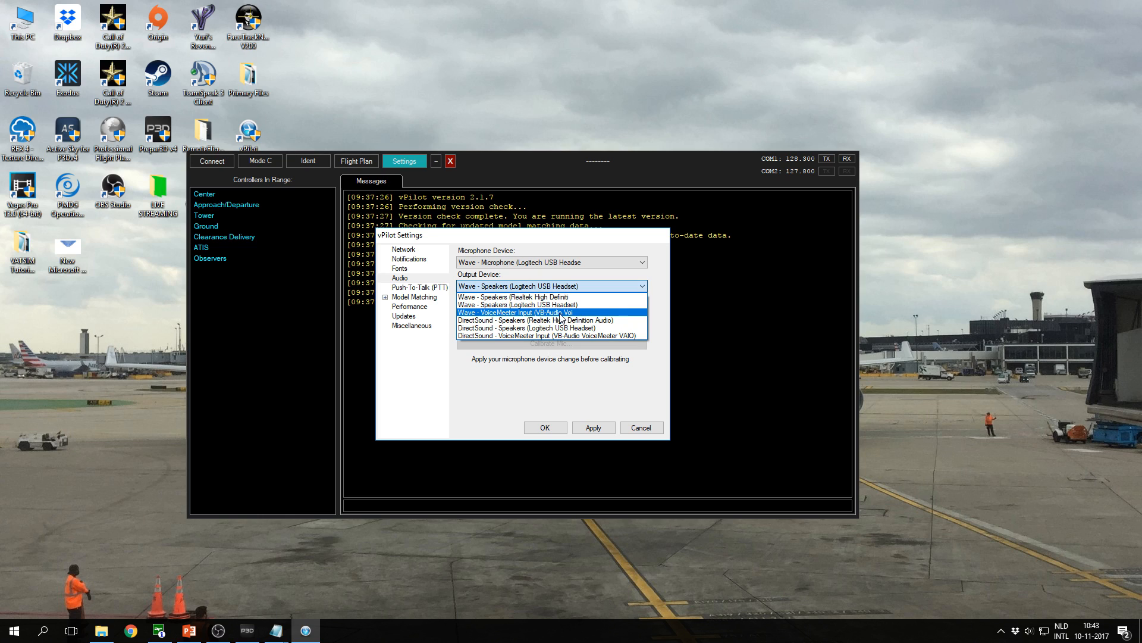
{"action": "left_click", "coordinate": [529, 305]}
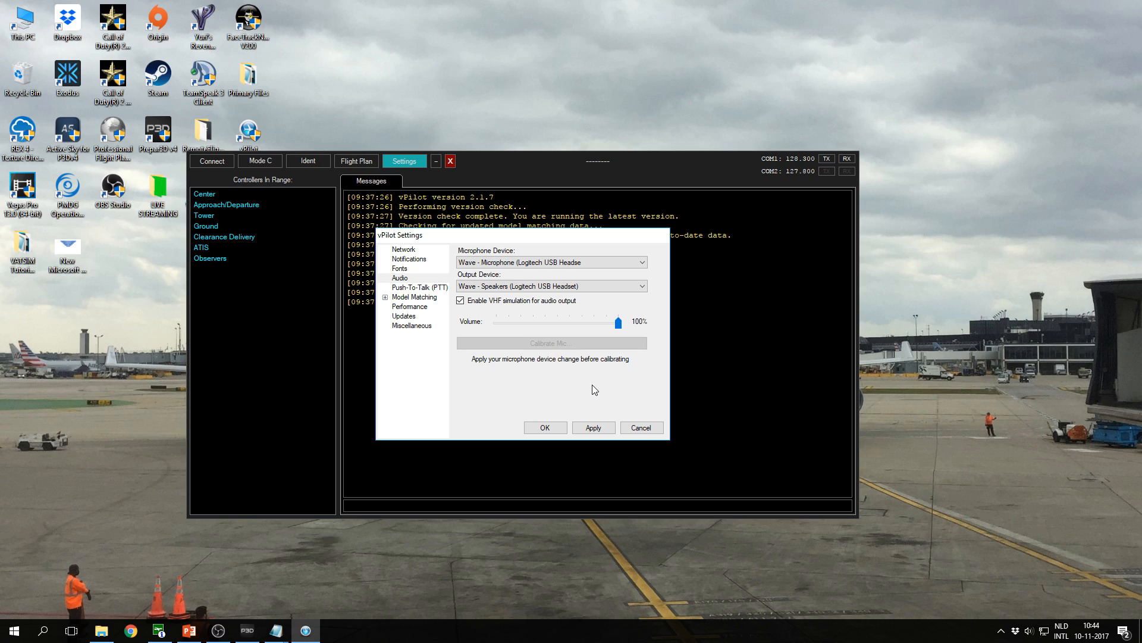
Clear the current push-to-talk assignment and assign Button 2 on Logitech Extreme 3D instead.
{"action": "left_click", "coordinate": [407, 288]}
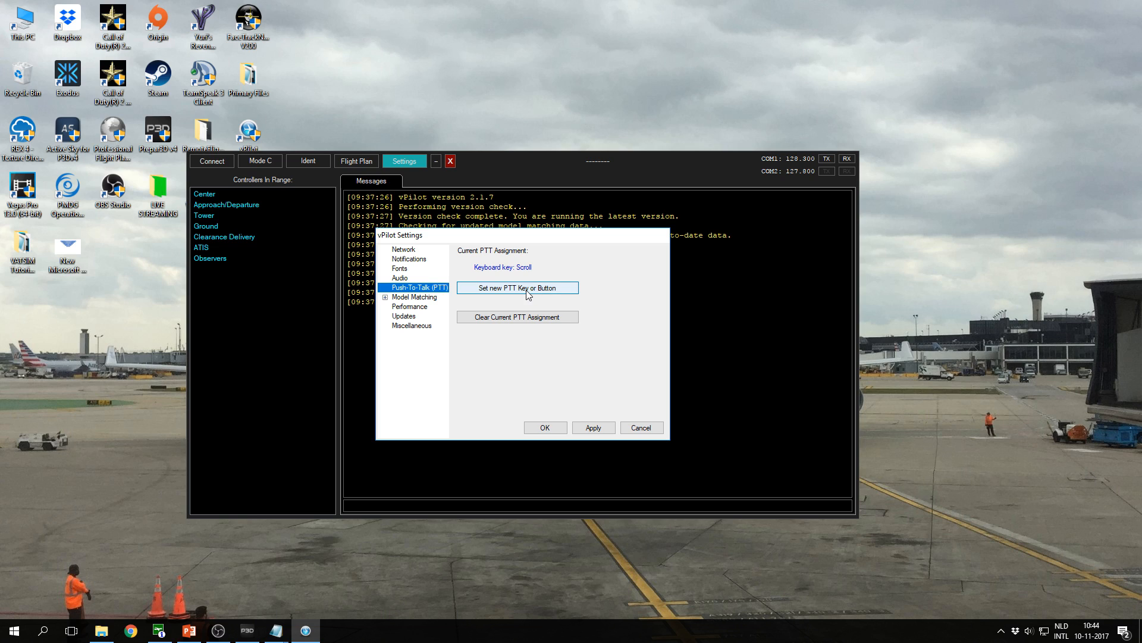
{"action": "left_click", "coordinate": [522, 313]}
{"action": "left_click", "coordinate": [572, 291]}
{"action": "left_click", "coordinate": [550, 292]}
{"action": "left_click", "coordinate": [537, 318]}
{"action": "left_click", "coordinate": [487, 288]}
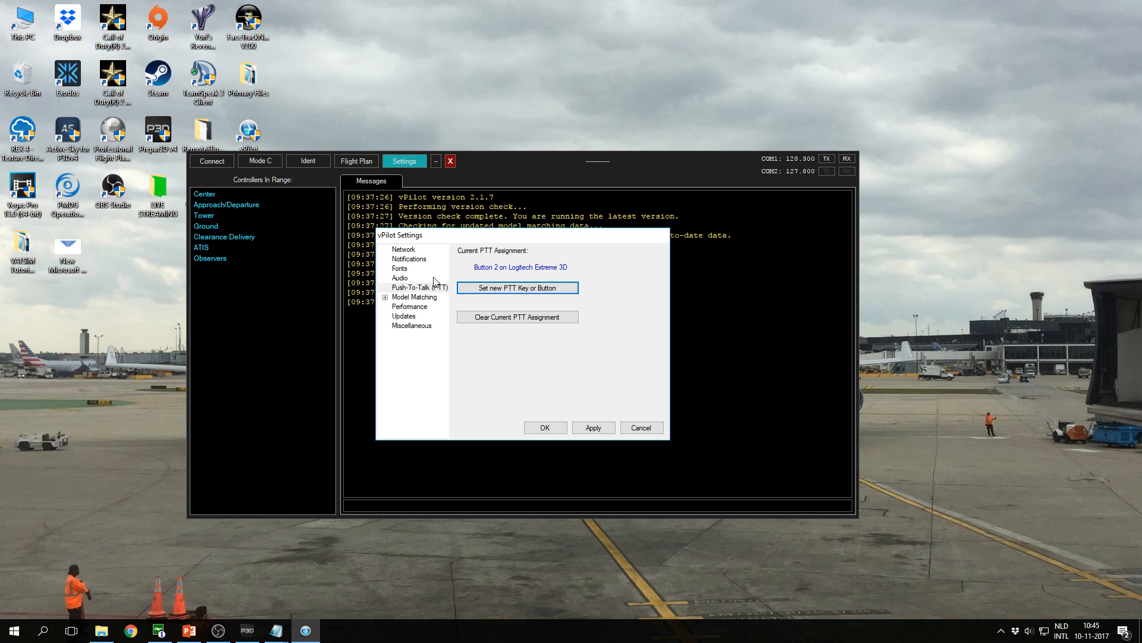
Assign the Scroll Lock keyboard key as the push-to-talk control.
{"action": "left_click", "coordinate": [476, 290]}
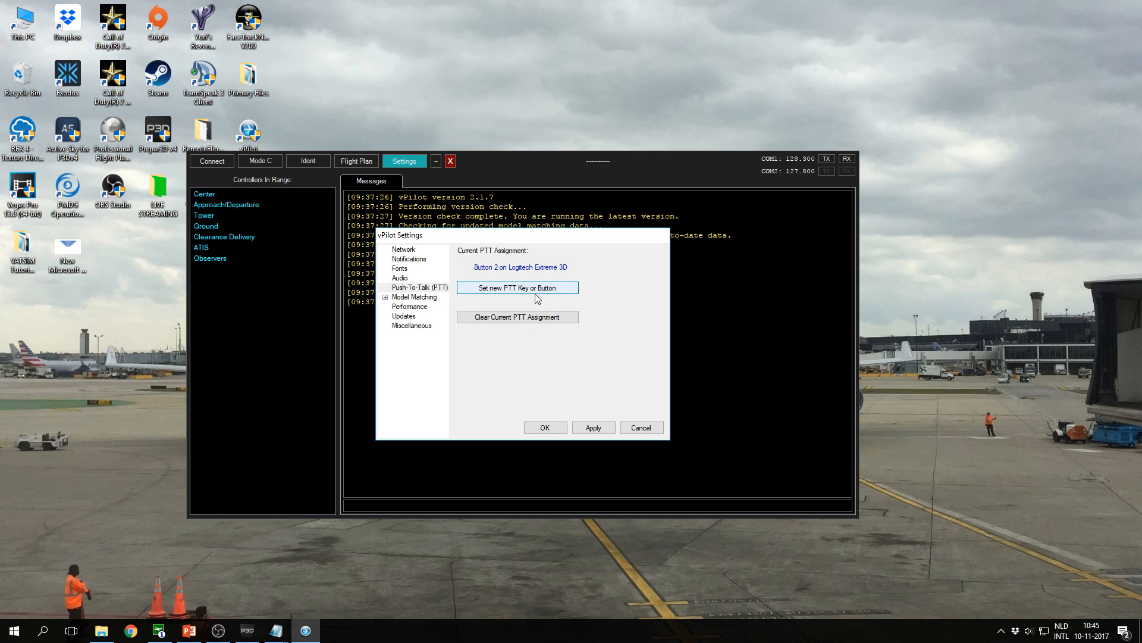
{"action": "key", "text": "Scroll_Lock"}
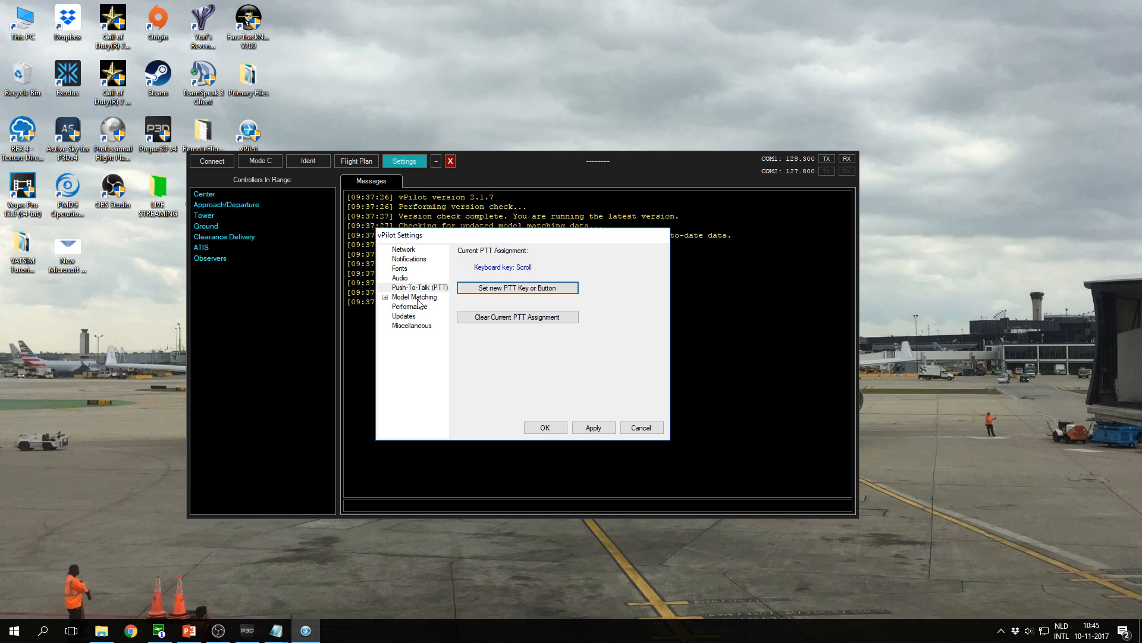
Review the model matching settings for the configured simulator, model scan and default model, repositioning the settings window.
{"action": "left_click", "coordinate": [418, 300]}
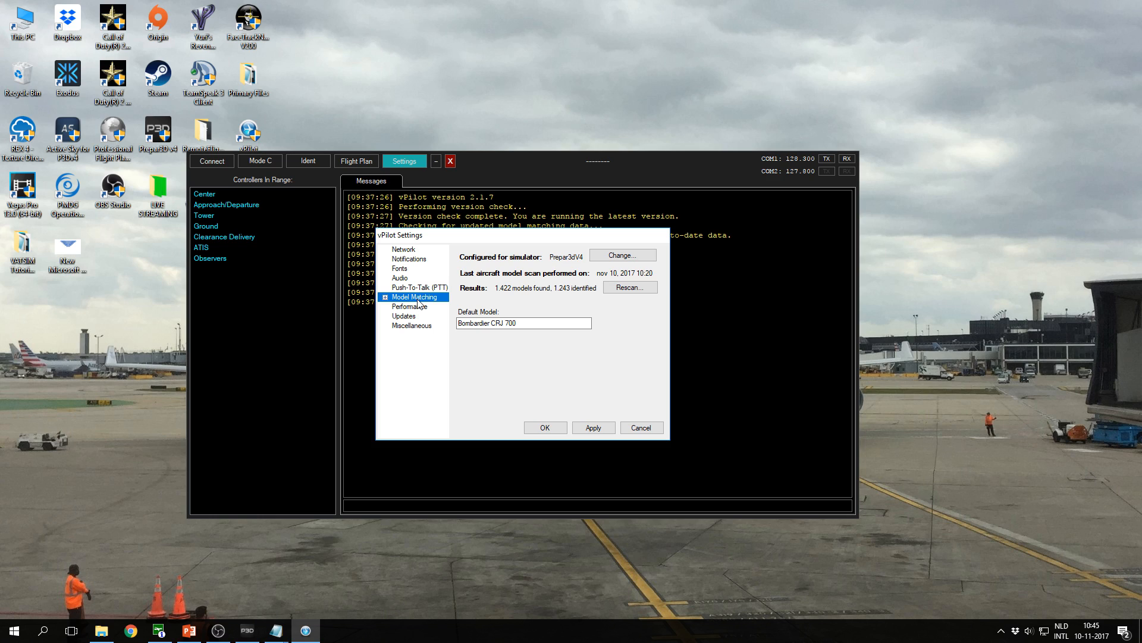
{"action": "left_click_drag", "start_coordinate": [452, 242], "coordinate": [449, 326]}
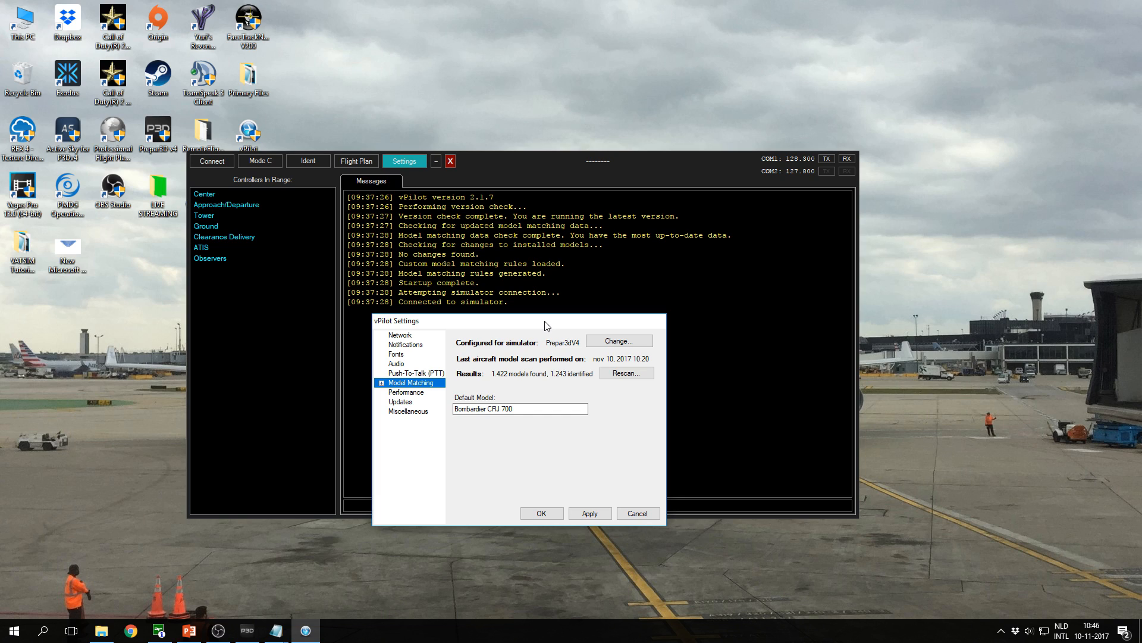
{"action": "left_click_drag", "start_coordinate": [547, 325], "coordinate": [588, 264]}
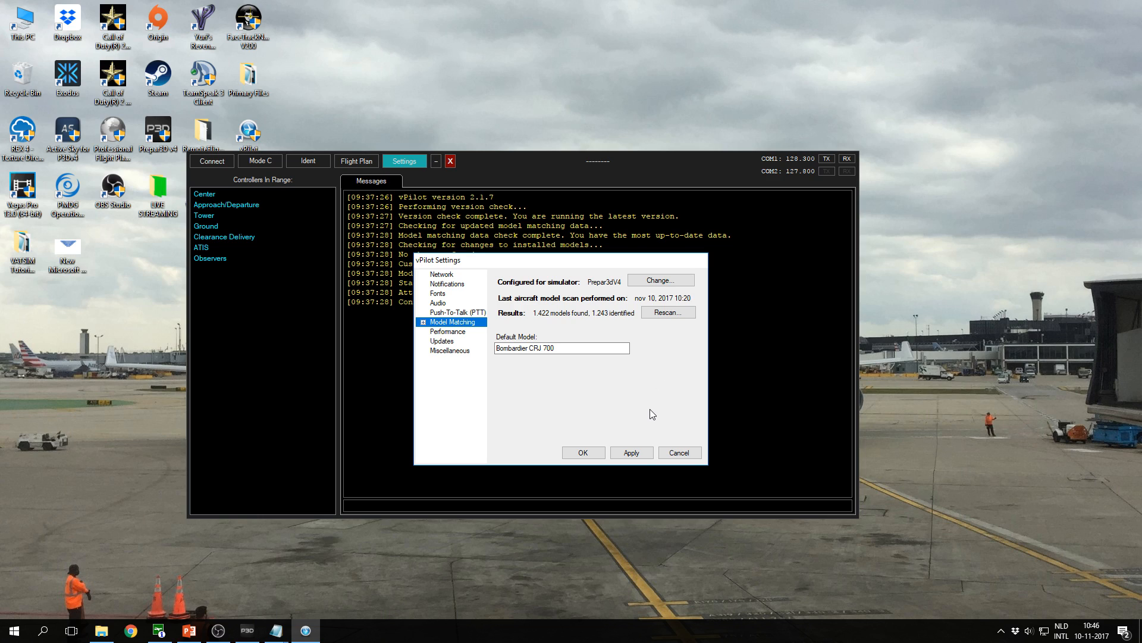
Examine the advanced model matching priority of the SimObjects\vPilotAI and SimObjects\Airplanes folders.
{"action": "left_click", "coordinate": [423, 323]}
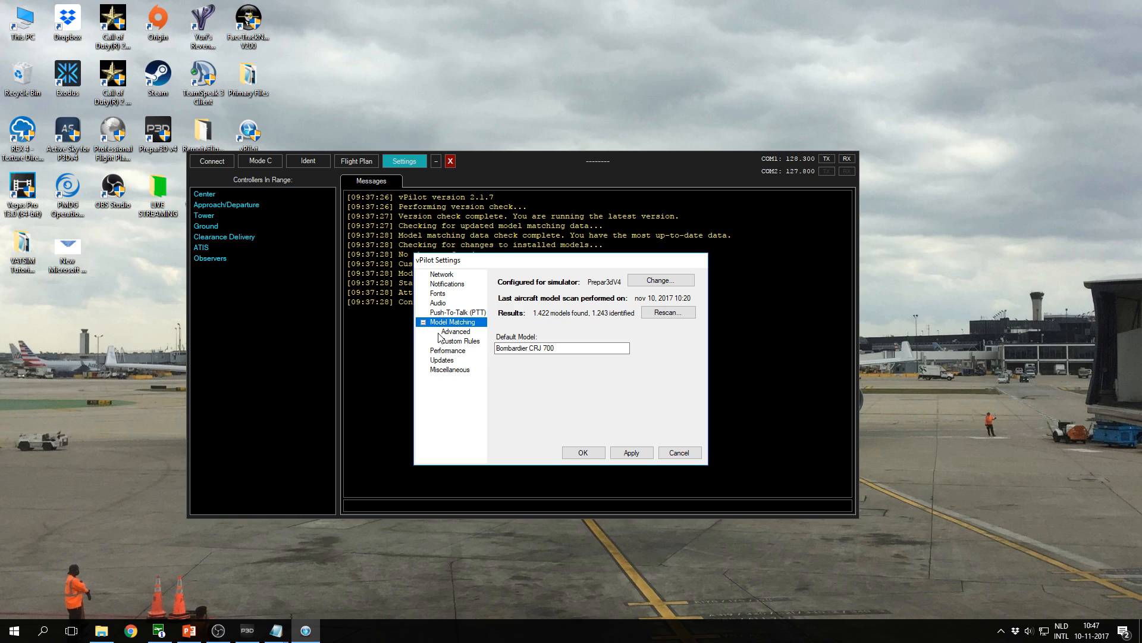
{"action": "left_click", "coordinate": [464, 332]}
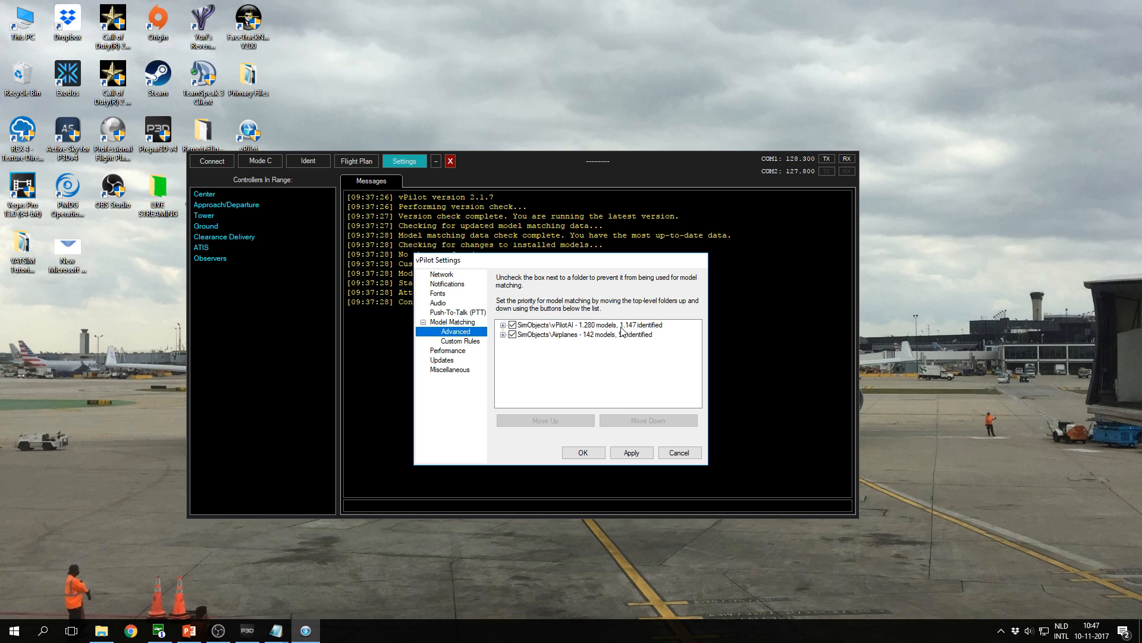
{"action": "left_click", "coordinate": [583, 328]}
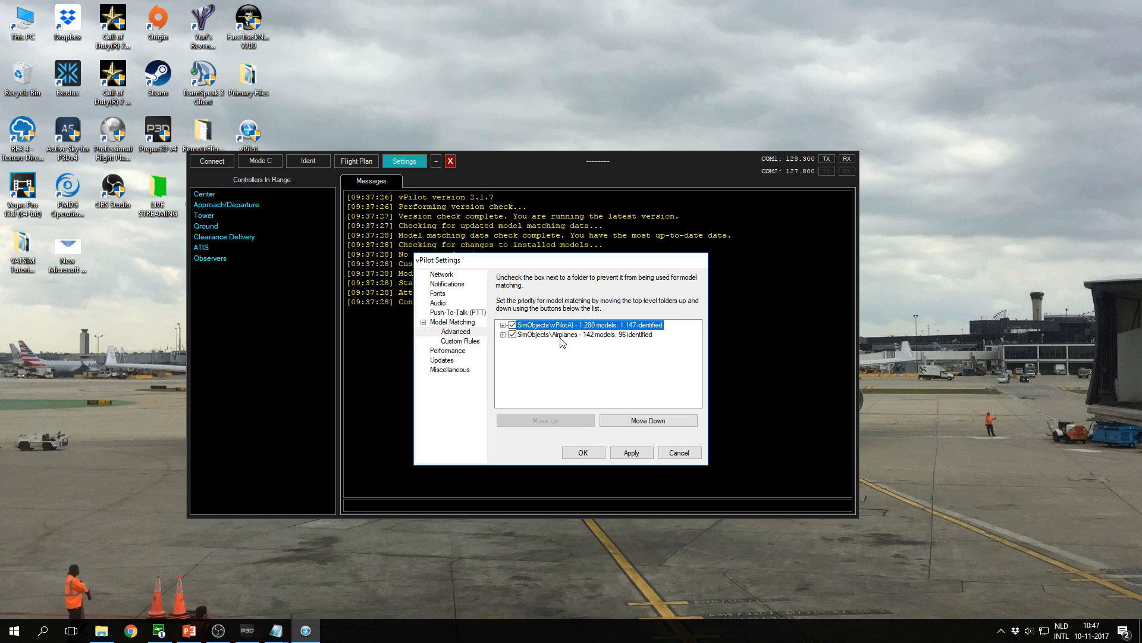
{"action": "left_click", "coordinate": [561, 336]}
{"action": "left_click", "coordinate": [577, 326]}
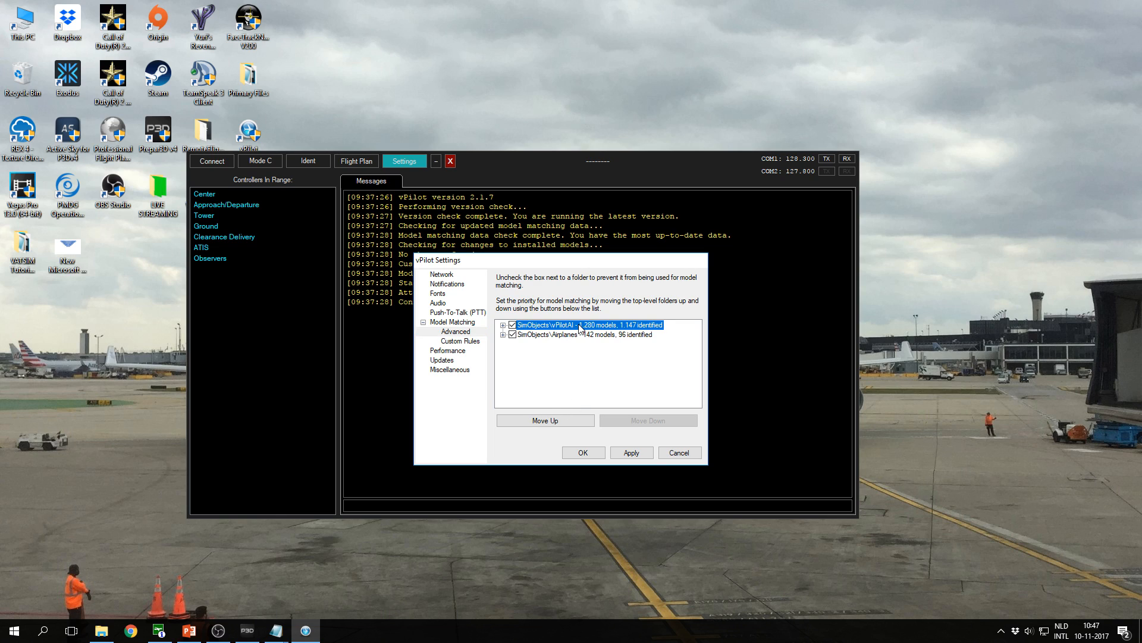
Examine the installed custom rule sets for model matching and their priority order.
{"action": "left_click", "coordinate": [461, 343]}
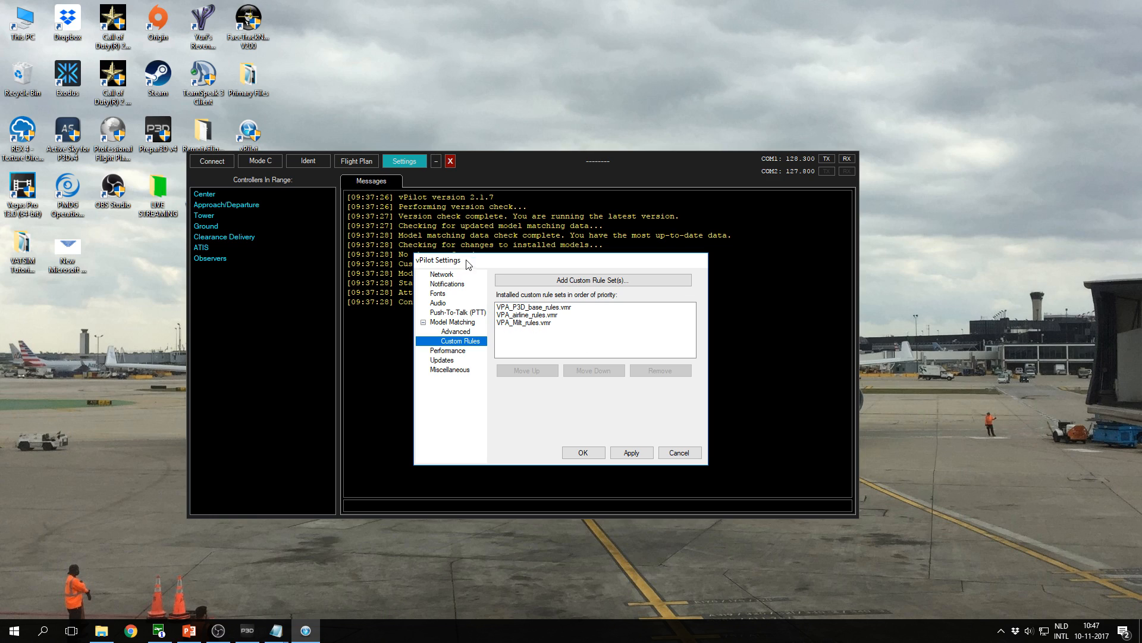
{"action": "mouse_move", "coordinate": [470, 268]}
{"action": "left_mouse_down"}
{"action": "mouse_move", "coordinate": [504, 278]}
{"action": "mouse_move", "coordinate": [482, 275]}
{"action": "left_mouse_up"}
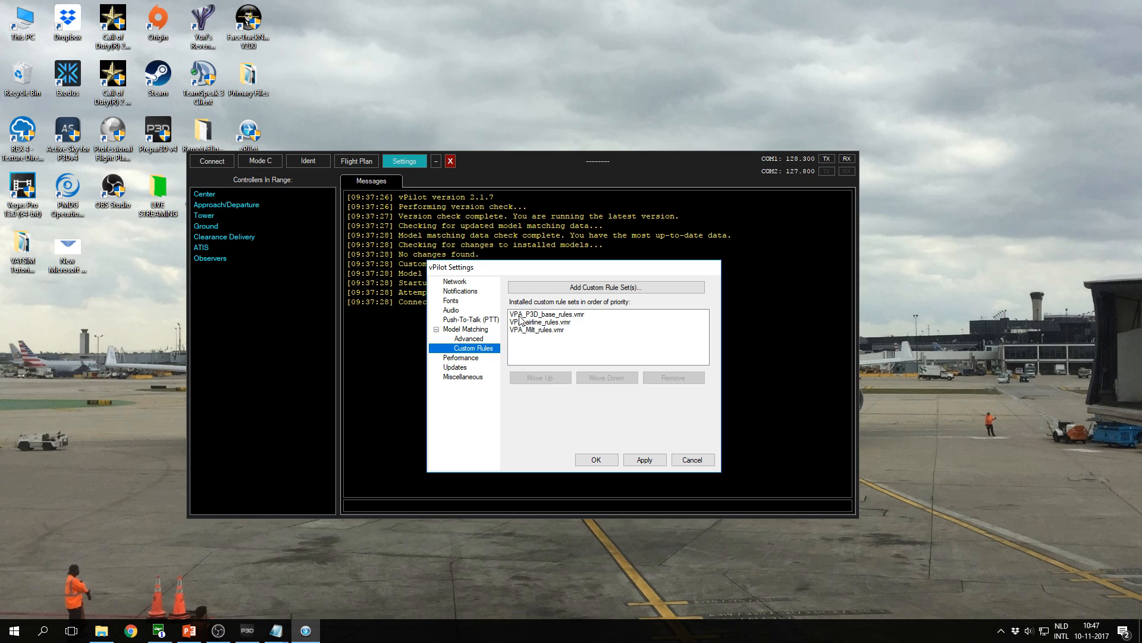
{"action": "left_click", "coordinate": [546, 316]}
{"action": "left_click", "coordinate": [522, 322]}
{"action": "left_click", "coordinate": [535, 331]}
{"action": "left_click", "coordinate": [549, 323]}
{"action": "left_click", "coordinate": [551, 314]}
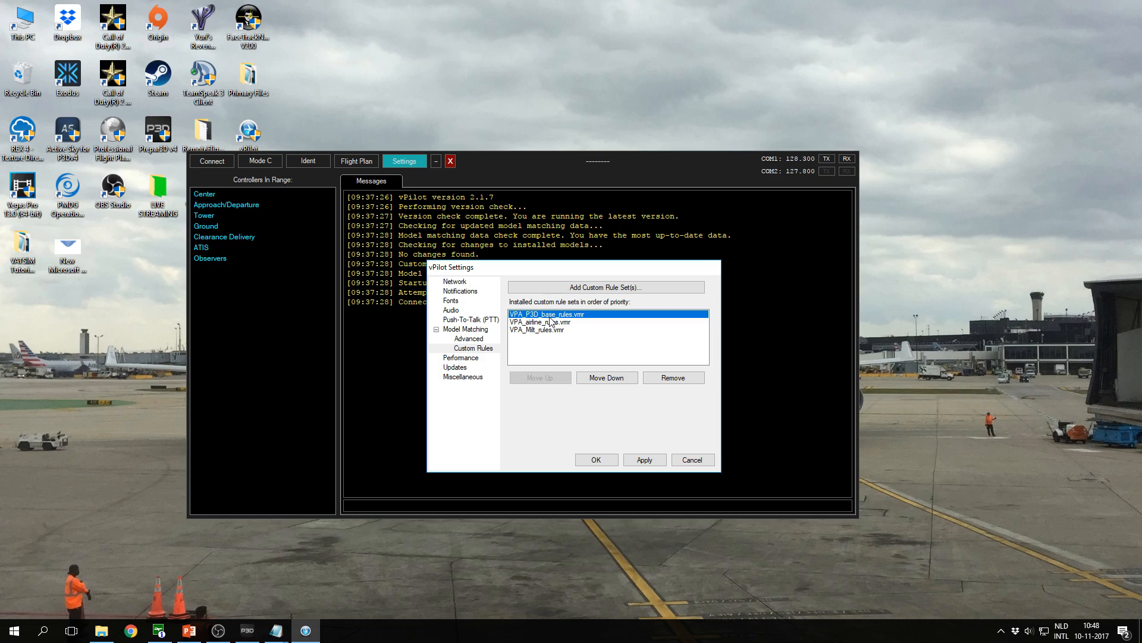
Switch to Notepad and look through the model match rules in VPA_P3D_base_rules.vmr.
{"action": "mouse_move", "coordinate": [276, 630]}
{"action": "left_click", "coordinate": [291, 601]}
{"action": "left_click", "coordinate": [312, 574]}
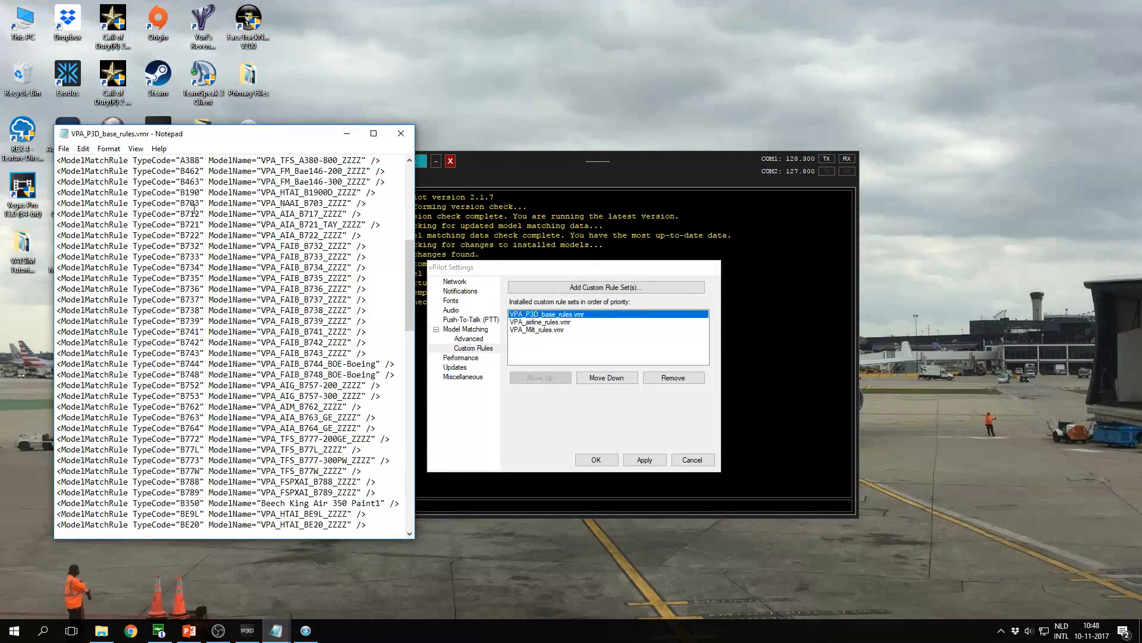
{"action": "left_click_drag", "start_coordinate": [173, 139], "coordinate": [173, 143]}
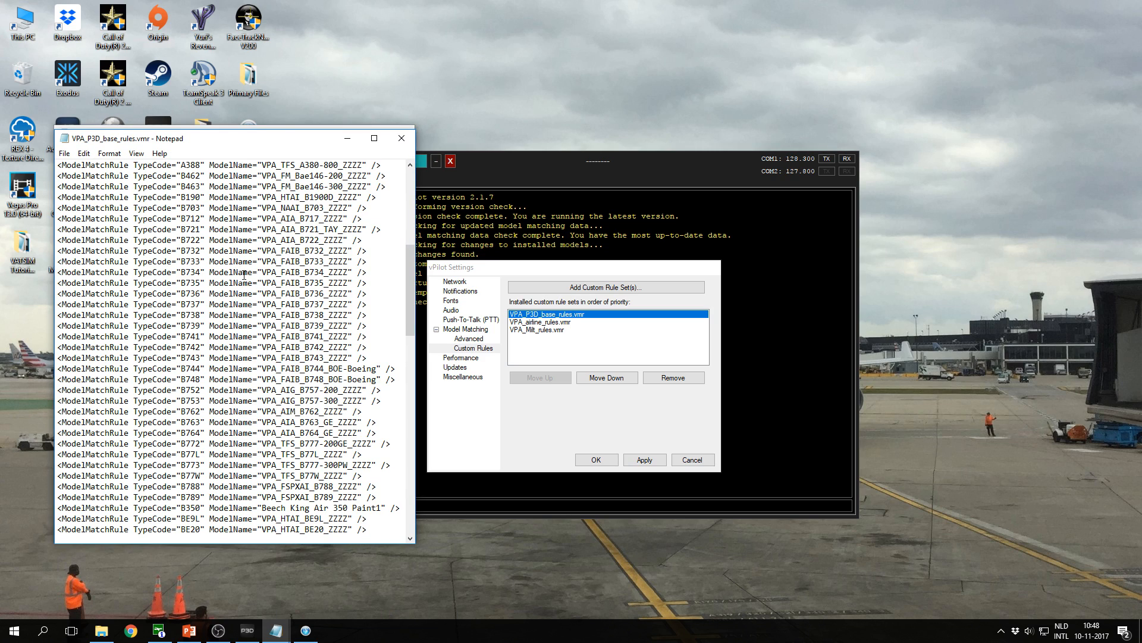
{"action": "scroll", "coordinate": [251, 296], "scroll_direction": "up", "scroll_amount": 2}
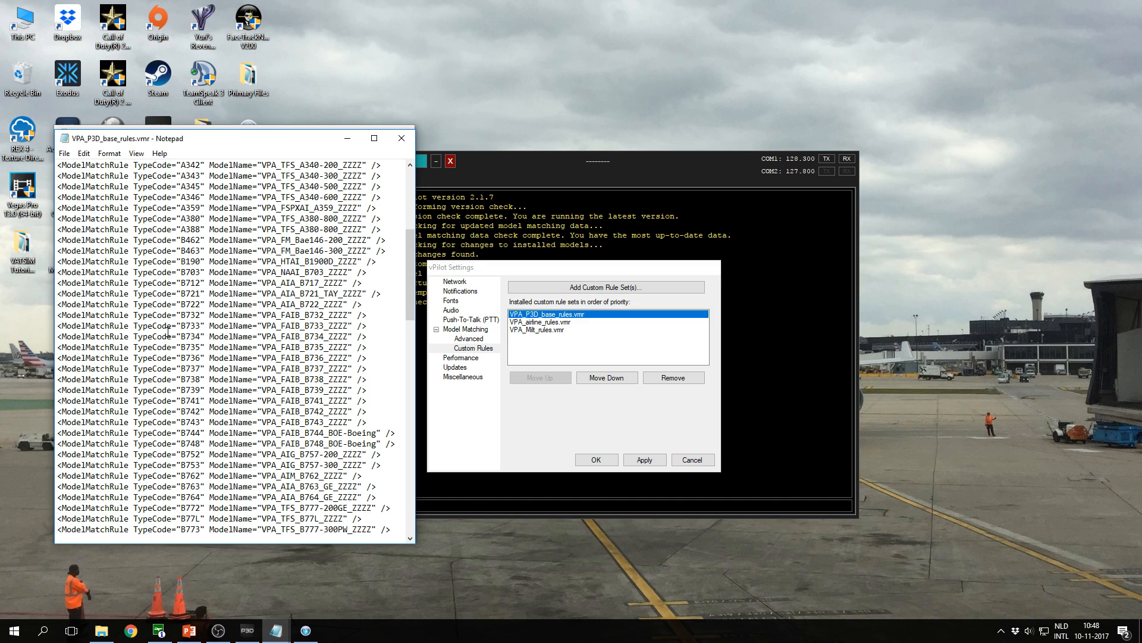
Examine the B738 rule part by part, highlighting its ModelMatchRule tag, type code and model name.
{"action": "left_click_drag", "start_coordinate": [152, 381], "coordinate": [168, 380]}
{"action": "left_click", "coordinate": [100, 381]}
{"action": "left_click_drag", "start_coordinate": [67, 379], "coordinate": [148, 379]}
{"action": "left_click", "coordinate": [144, 384]}
{"action": "left_click_drag", "start_coordinate": [135, 381], "coordinate": [201, 381]}
{"action": "left_click", "coordinate": [188, 380]}
{"action": "left_click_drag", "start_coordinate": [186, 381], "coordinate": [325, 379]}
{"action": "left_click", "coordinate": [262, 381]}
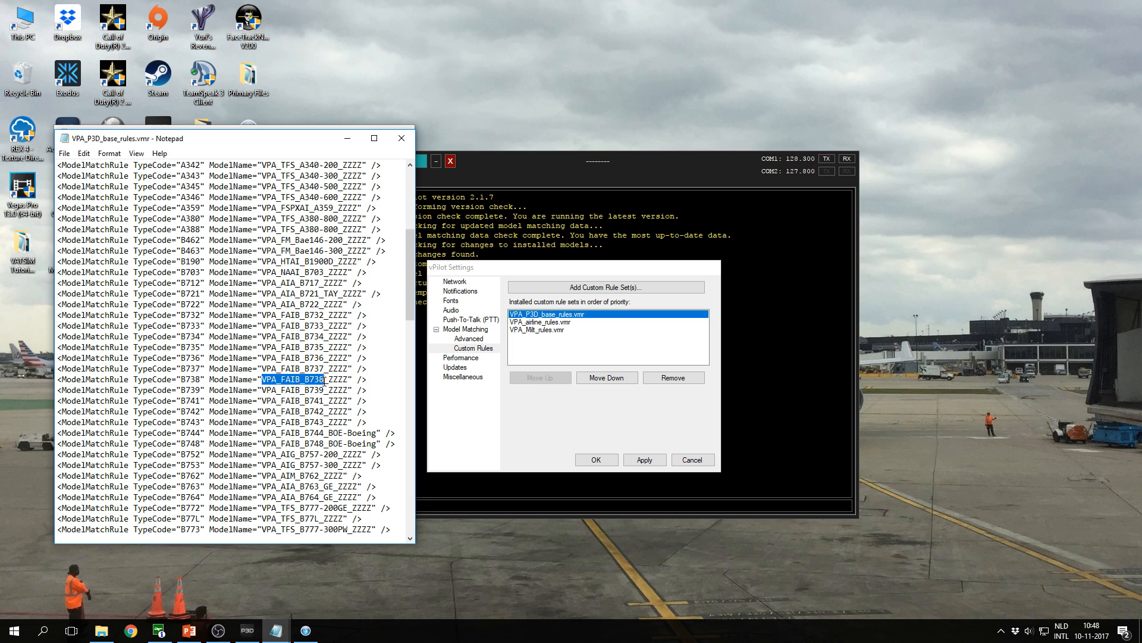
Switch to VPA_airline_rules.vmr and examine the UPS A306 rule and further airline rules down to the A332 entries.
{"action": "left_click", "coordinate": [276, 630]}
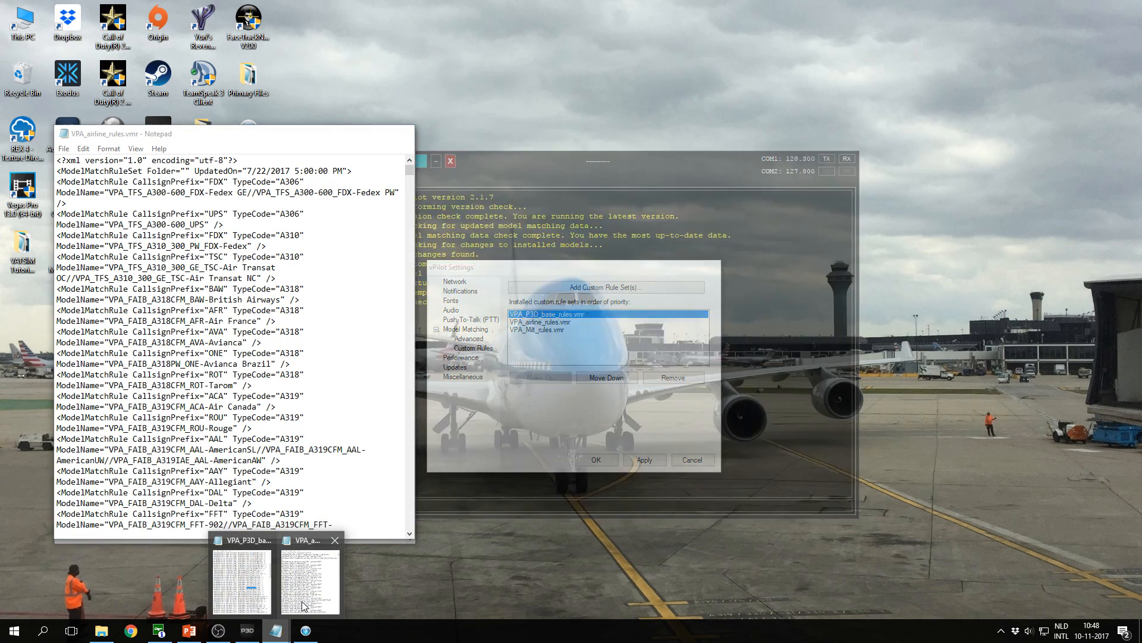
{"action": "left_click", "coordinate": [304, 595]}
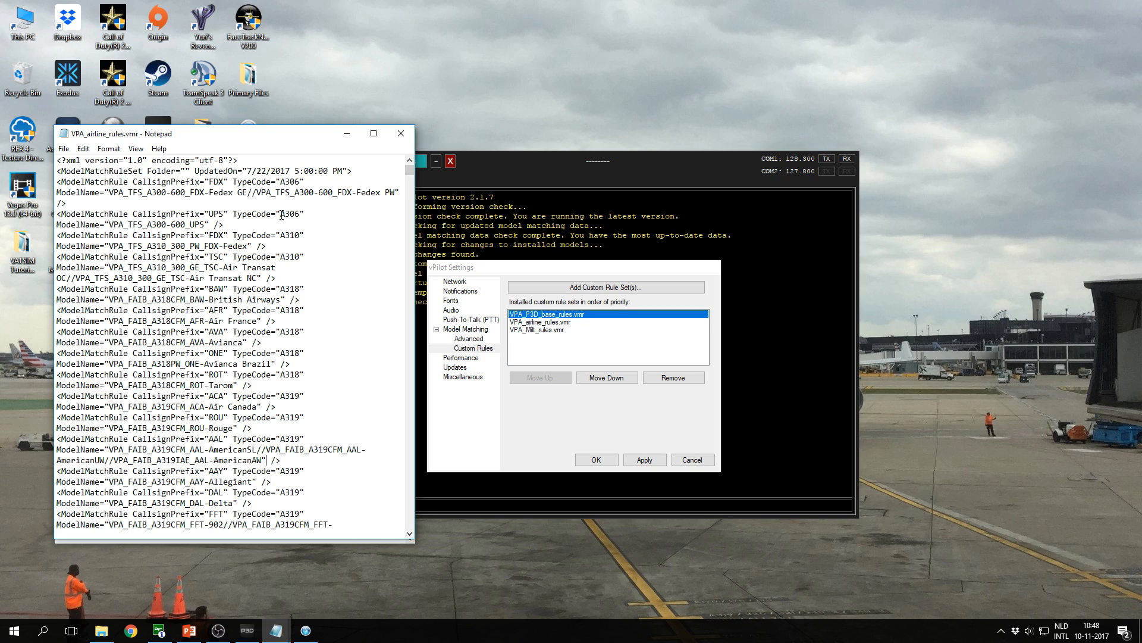
{"action": "left_click_drag", "start_coordinate": [281, 215], "coordinate": [298, 215]}
{"action": "left_click", "coordinate": [185, 222]}
{"action": "left_click_drag", "start_coordinate": [111, 226], "coordinate": [190, 227]}
{"action": "left_click", "coordinate": [248, 223]}
{"action": "left_click_drag", "start_coordinate": [411, 178], "coordinate": [404, 262]}
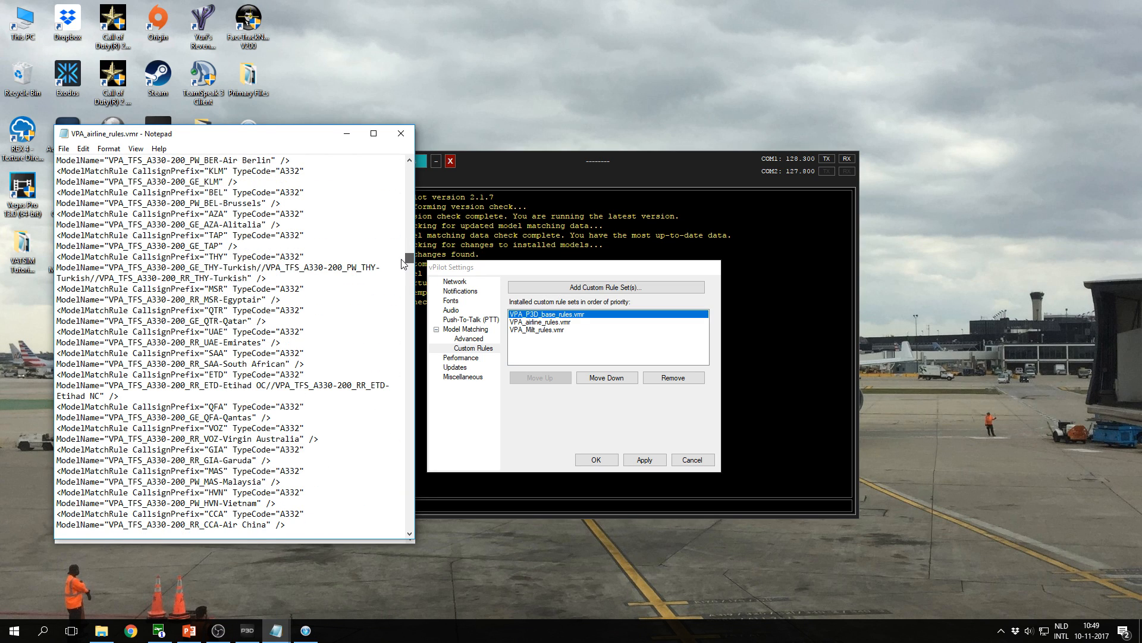
Examine the Qantas A332 rule's type code and model name in VPA_airline_rules.vmr, and close both rule files.
{"action": "left_click", "coordinate": [218, 417]}
{"action": "left_click", "coordinate": [346, 134]}
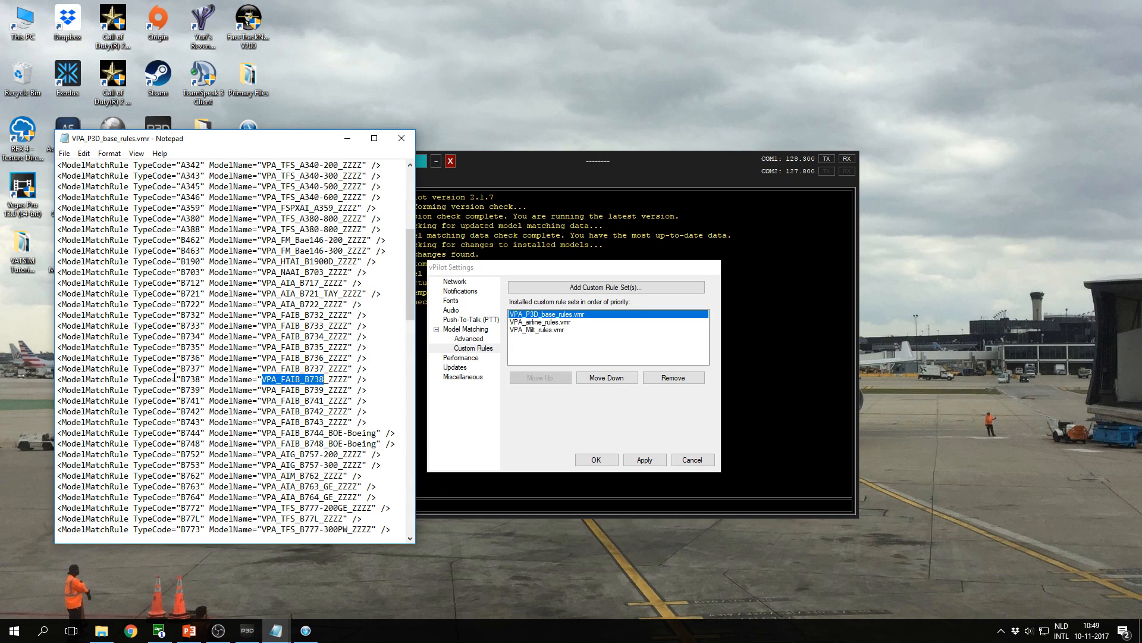
{"action": "mouse_move", "coordinate": [280, 626]}
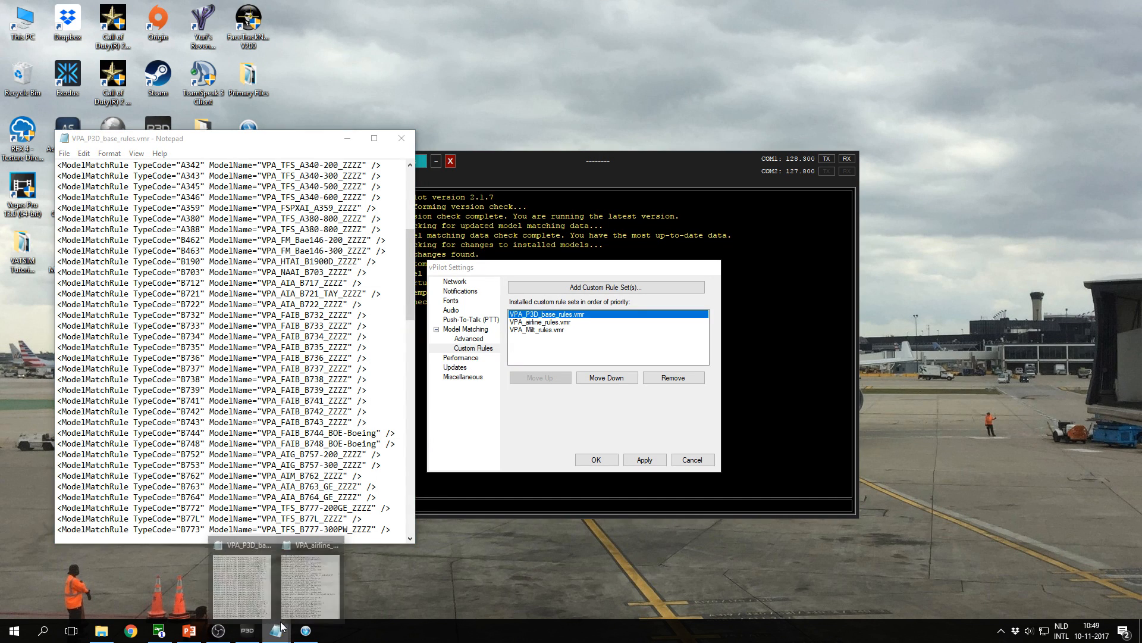
{"action": "left_click", "coordinate": [310, 589]}
{"action": "left_click", "coordinate": [219, 415]}
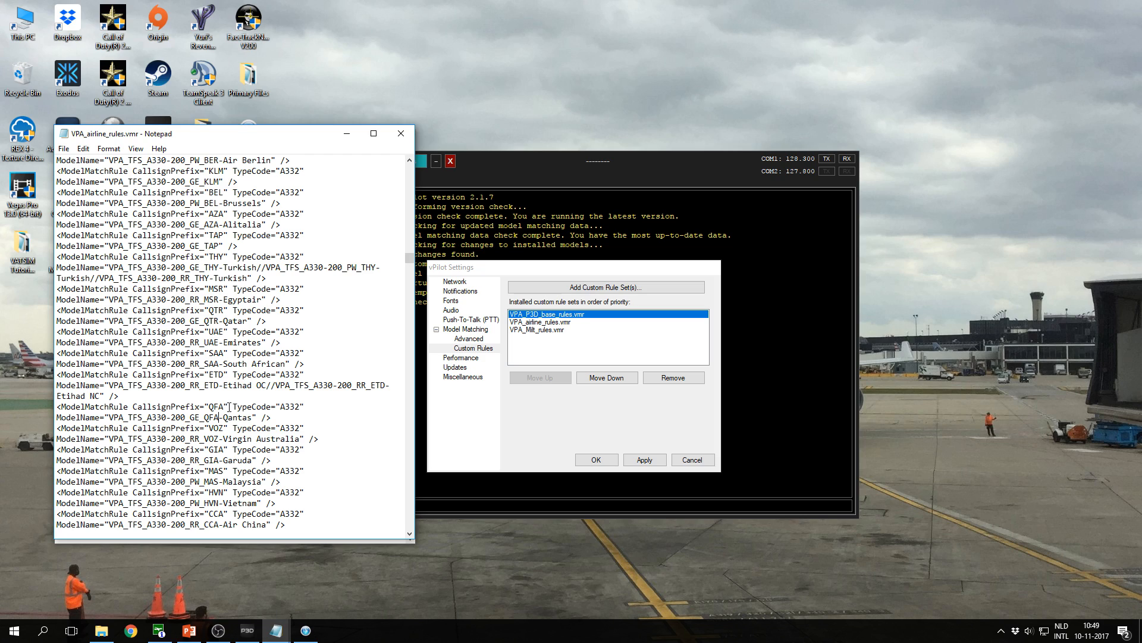
{"action": "double_click", "coordinate": [292, 407]}
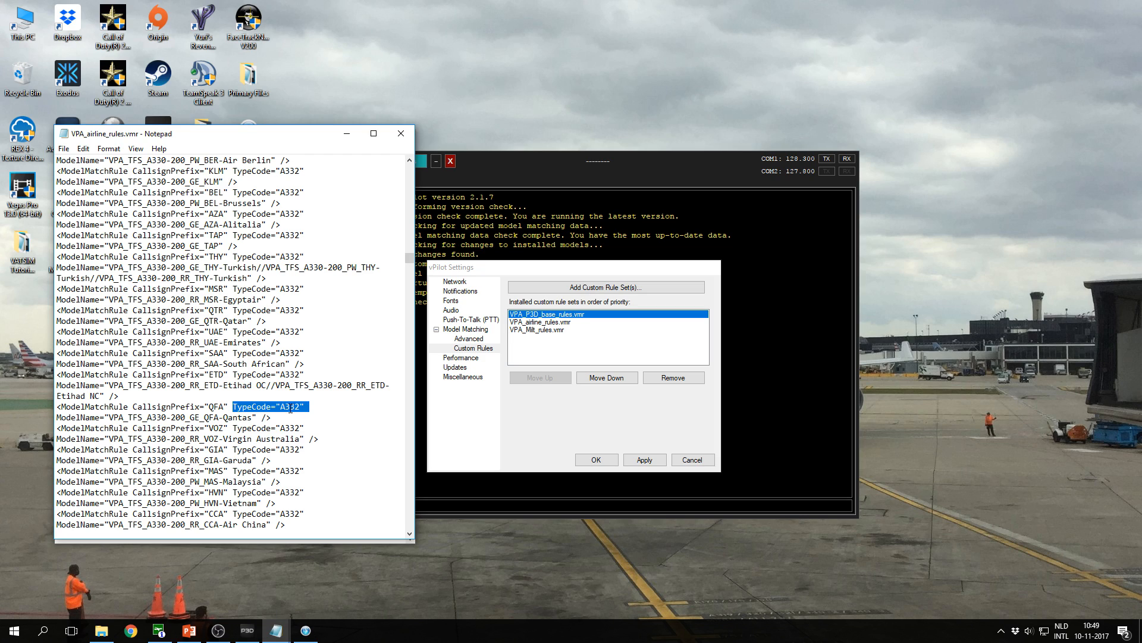
{"action": "left_click", "coordinate": [290, 408]}
{"action": "left_click_drag", "start_coordinate": [106, 418], "coordinate": [253, 419]}
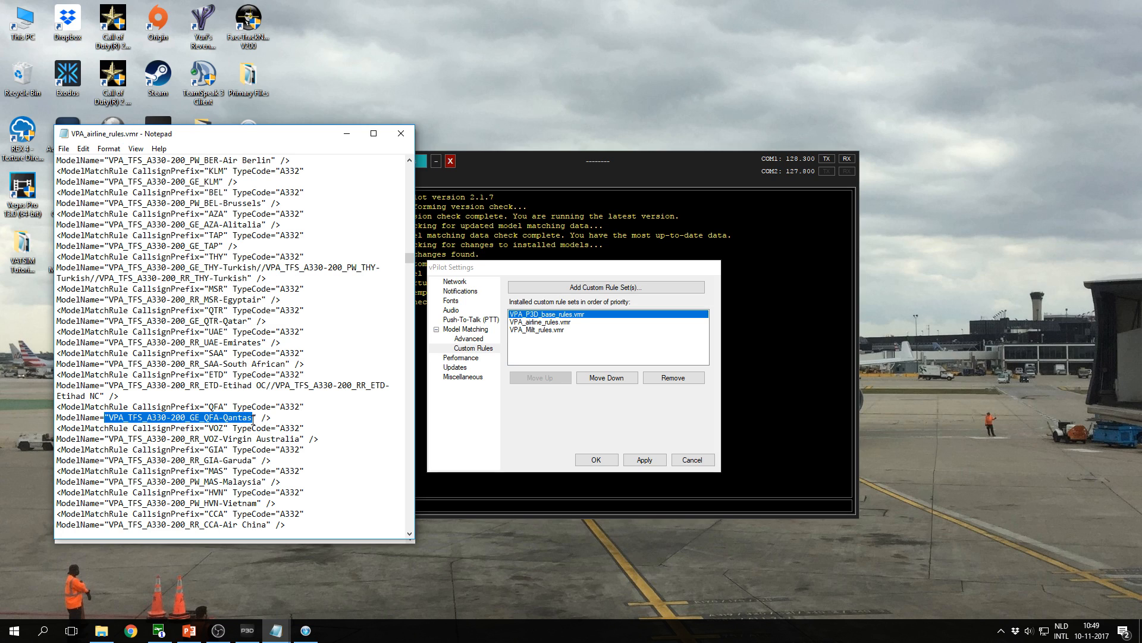
{"action": "left_click", "coordinate": [253, 419]}
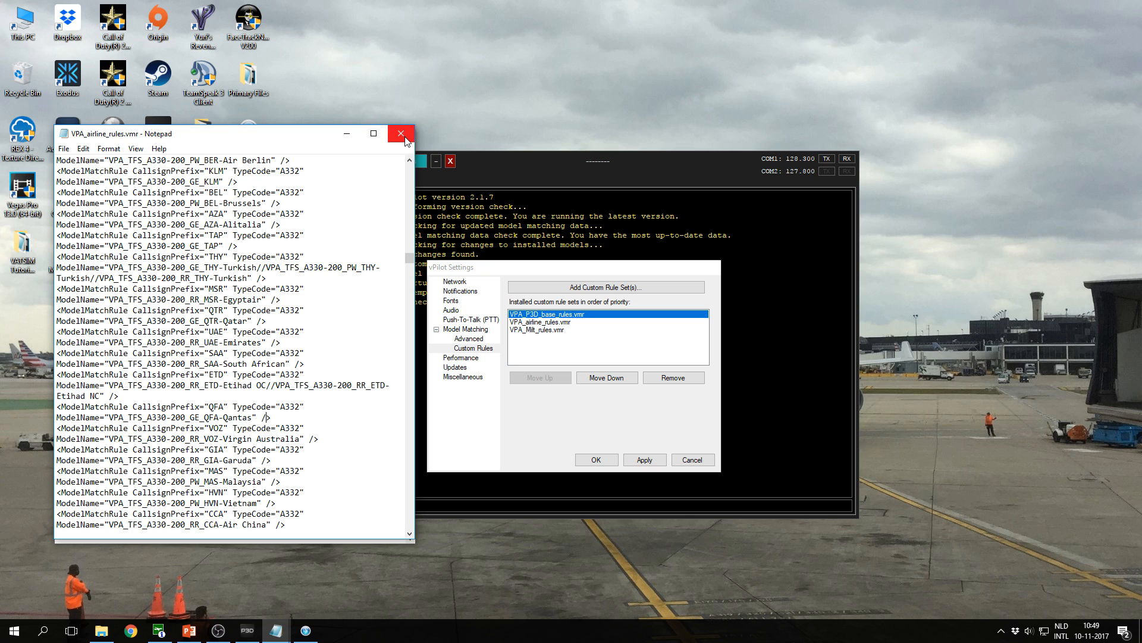
{"action": "left_click", "coordinate": [405, 138]}
{"action": "left_click", "coordinate": [403, 138]}
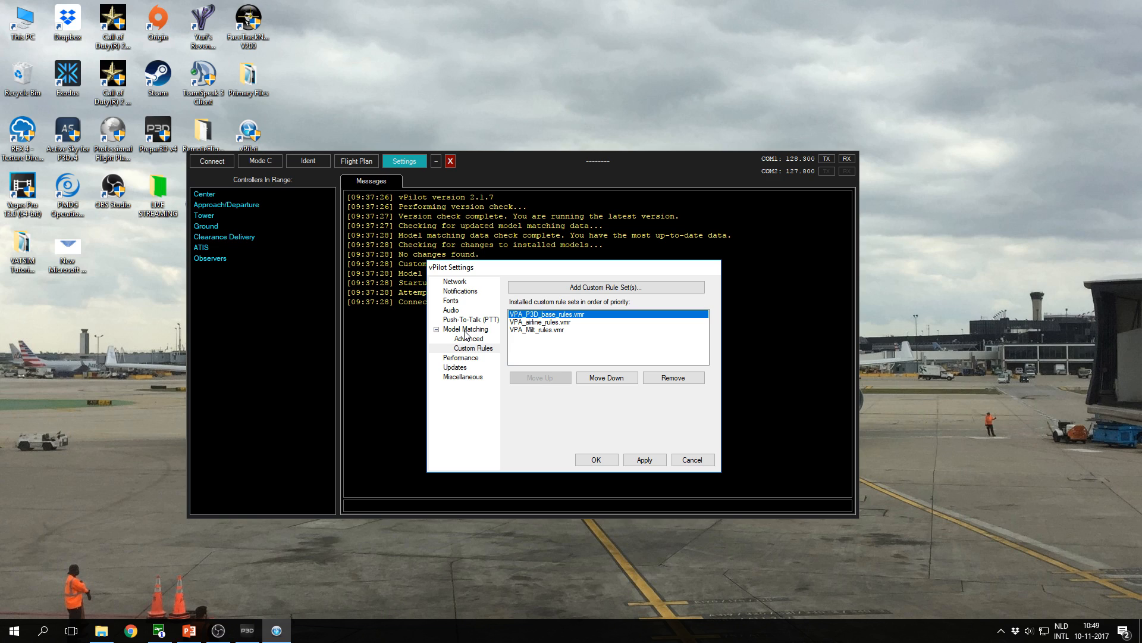
Examine the vPilot performance settings for aircraft display distance and maximum aircraft to display.
{"action": "left_click", "coordinate": [467, 357]}
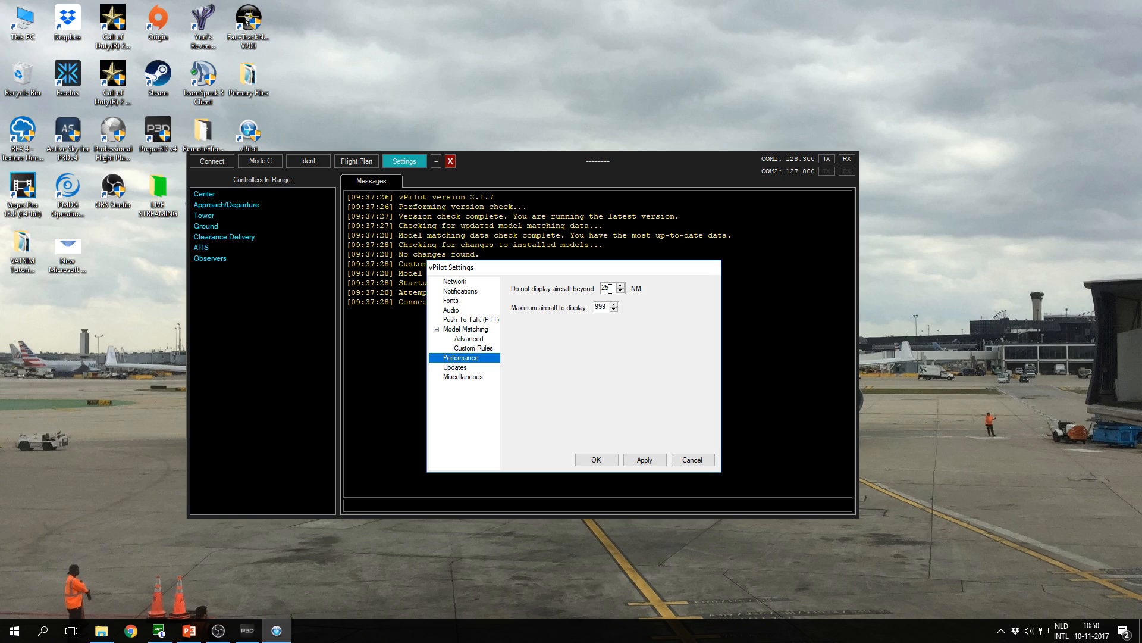
{"action": "left_click", "coordinate": [610, 289]}
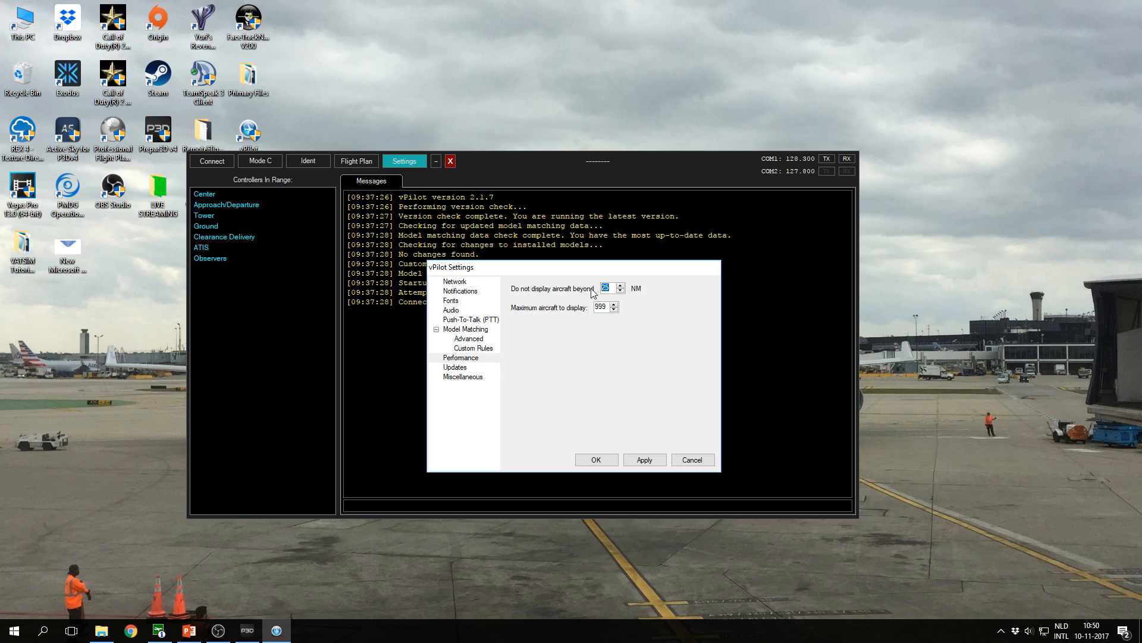
{"action": "left_click_drag", "start_coordinate": [610, 289], "coordinate": [600, 290]}
{"action": "left_click_drag", "start_coordinate": [607, 308], "coordinate": [595, 308]}
Examine the update and miscellaneous settings and return to the network settings.
{"action": "left_click", "coordinate": [456, 367]}
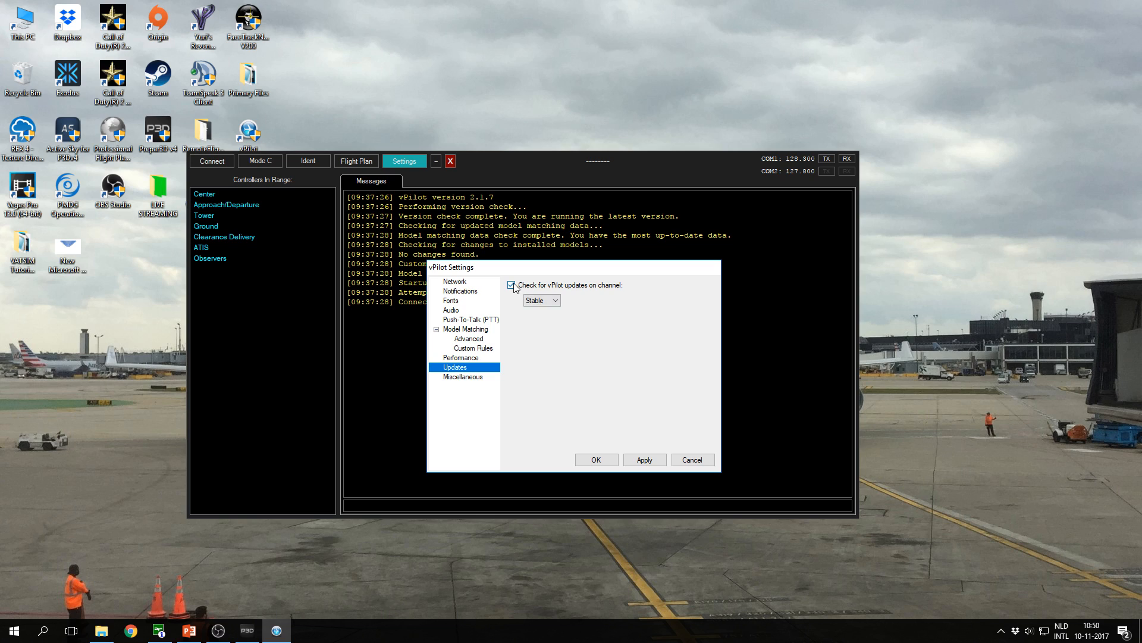
{"action": "left_click", "coordinate": [472, 381]}
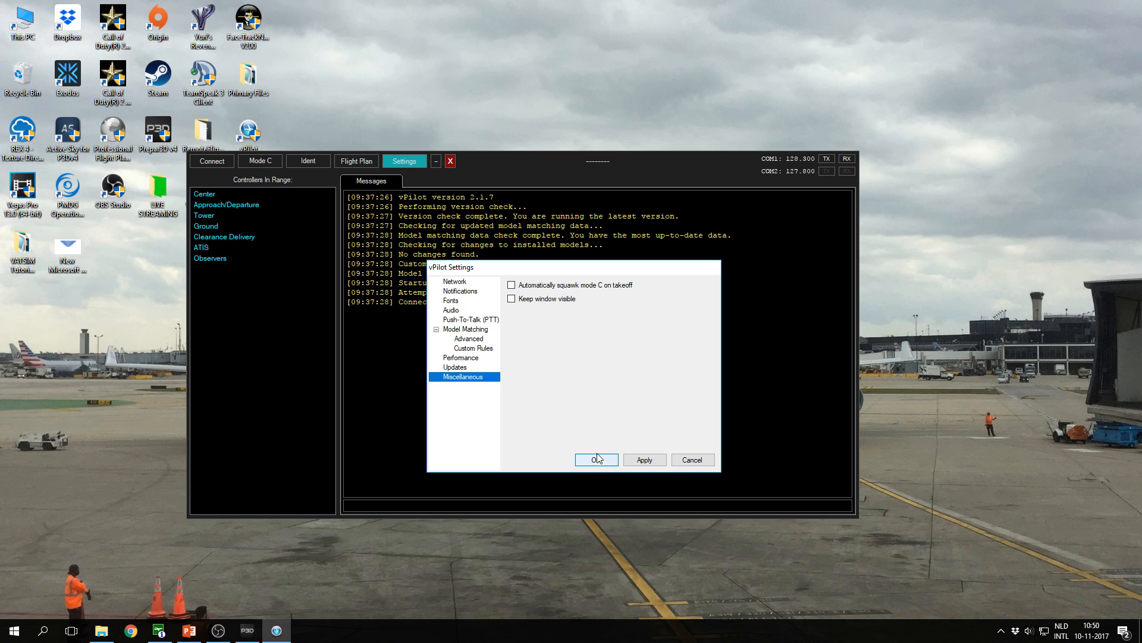
{"action": "left_click", "coordinate": [457, 282]}
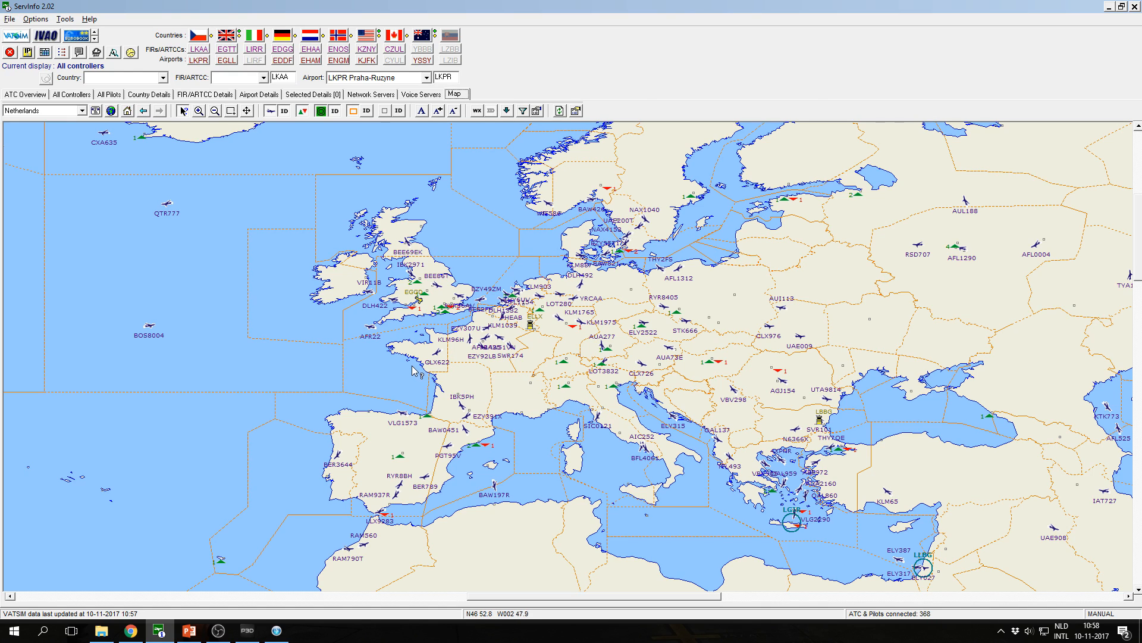
Load the current VATSIM data in ServInfo and magnify Western Europe on the map.
{"action": "left_click", "coordinate": [20, 38]}
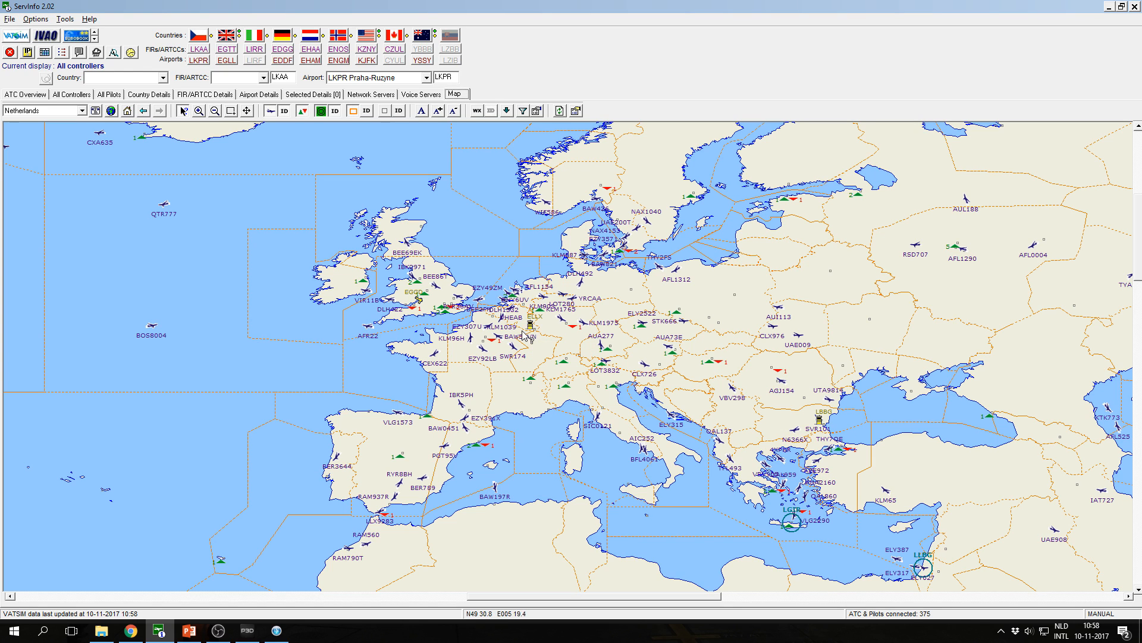
{"action": "left_click", "coordinate": [199, 111]}
{"action": "left_click", "coordinate": [531, 346]}
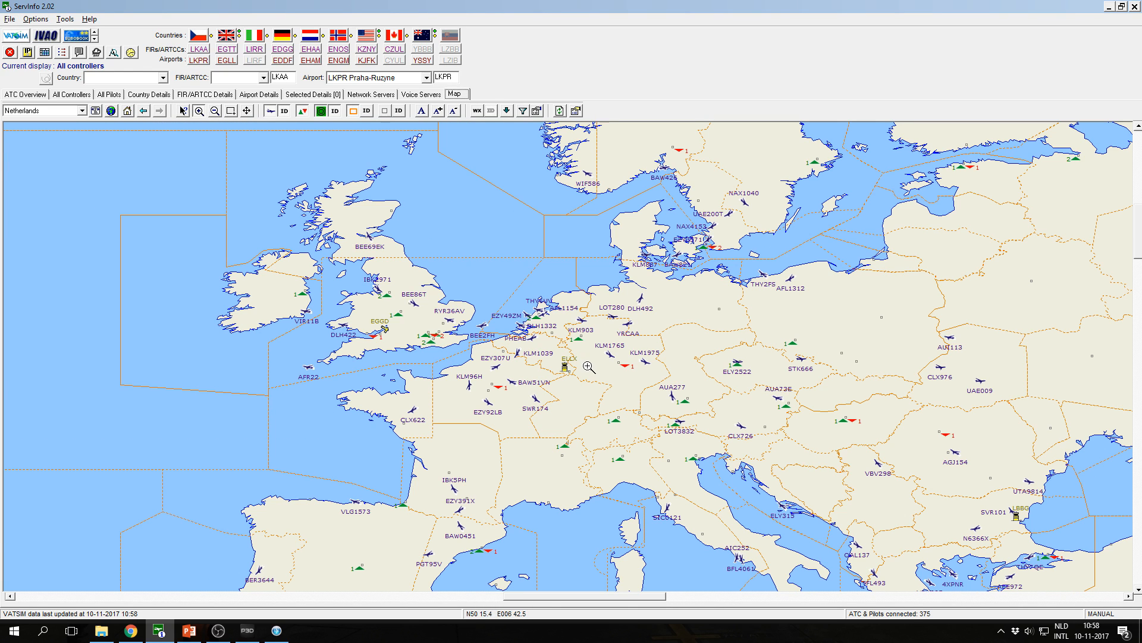
Examine the list of all active controllers and the controller positions around Melbourne on the map.
{"action": "left_click", "coordinate": [86, 97]}
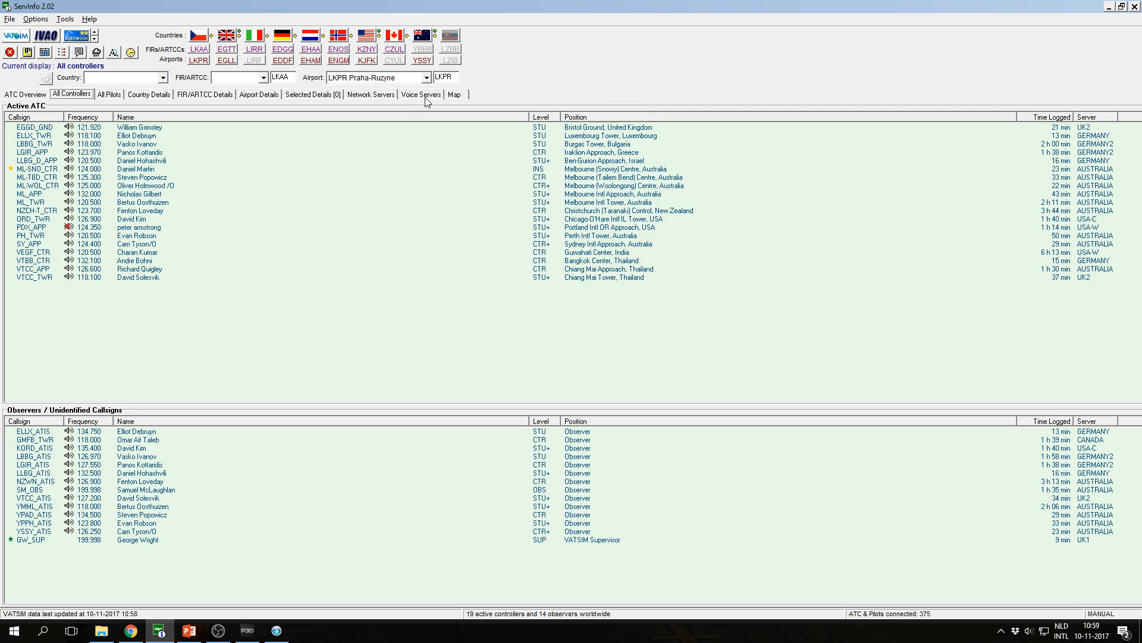
{"action": "left_click", "coordinate": [455, 96]}
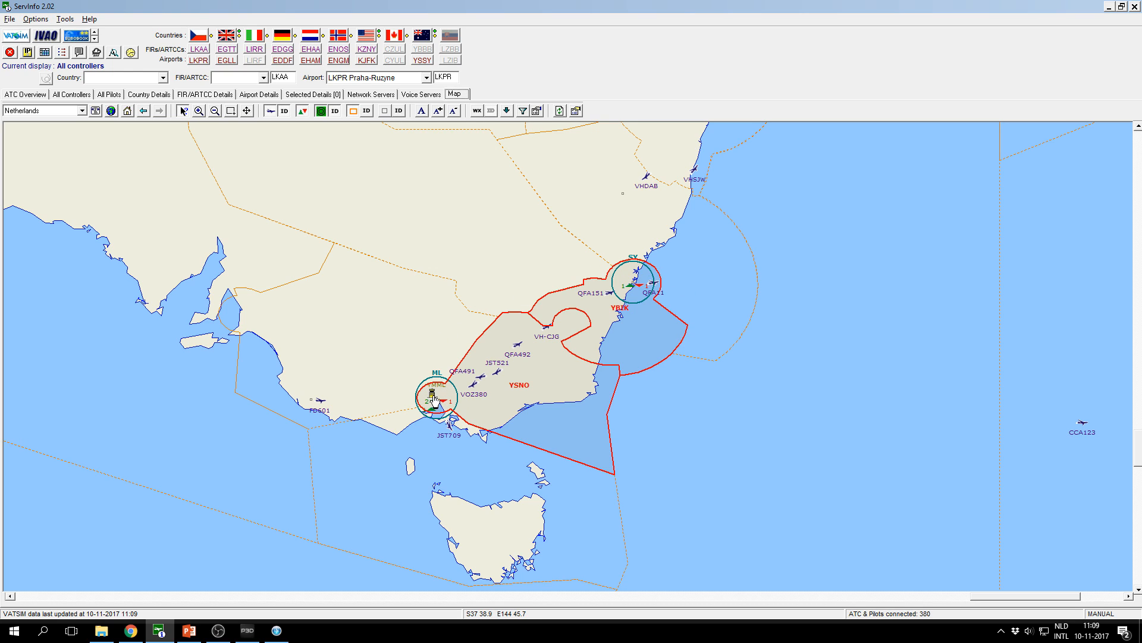
{"action": "mouse_move", "coordinate": [433, 399]}
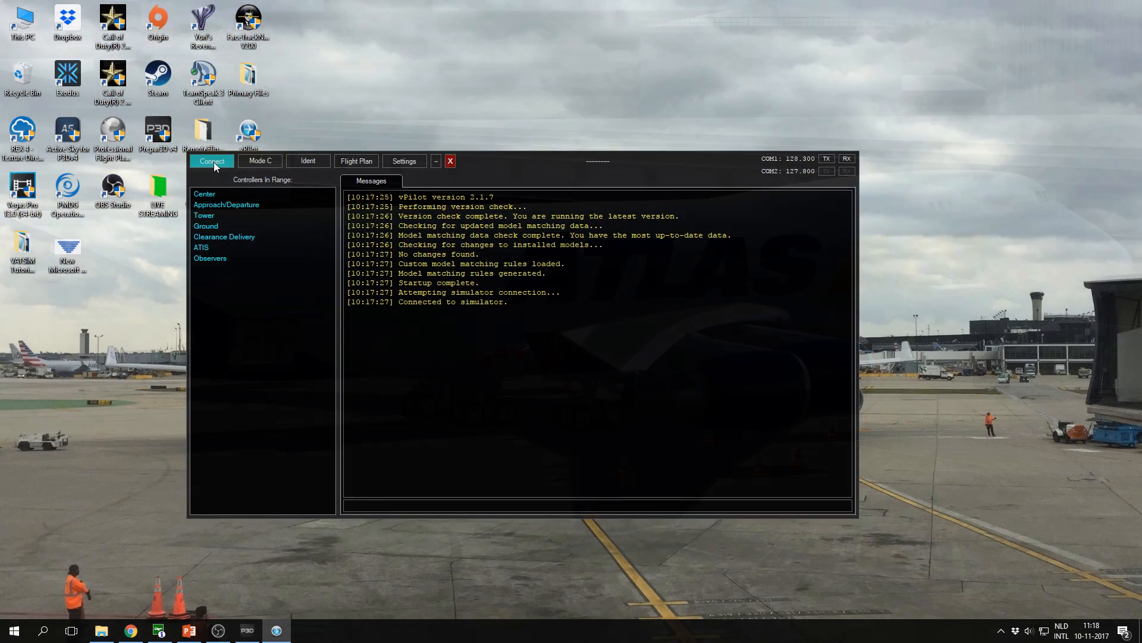
Open vPilot's network connection dialog, reposition it and examine the list of recent aircraft.
{"action": "left_click", "coordinate": [213, 161]}
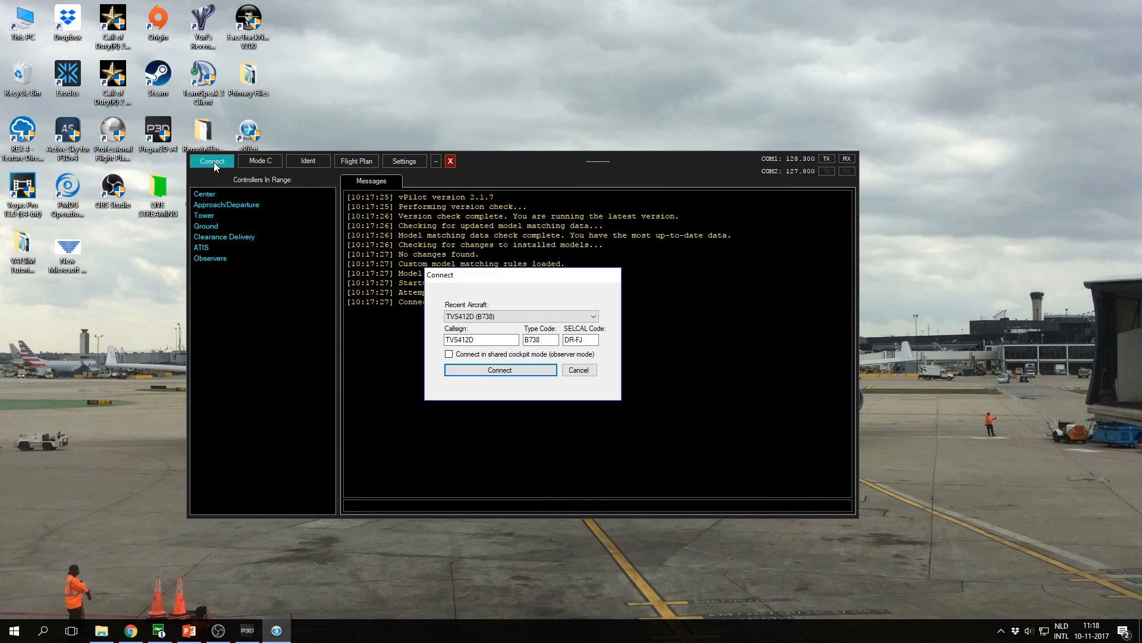
{"action": "left_click_drag", "start_coordinate": [499, 282], "coordinate": [533, 290]}
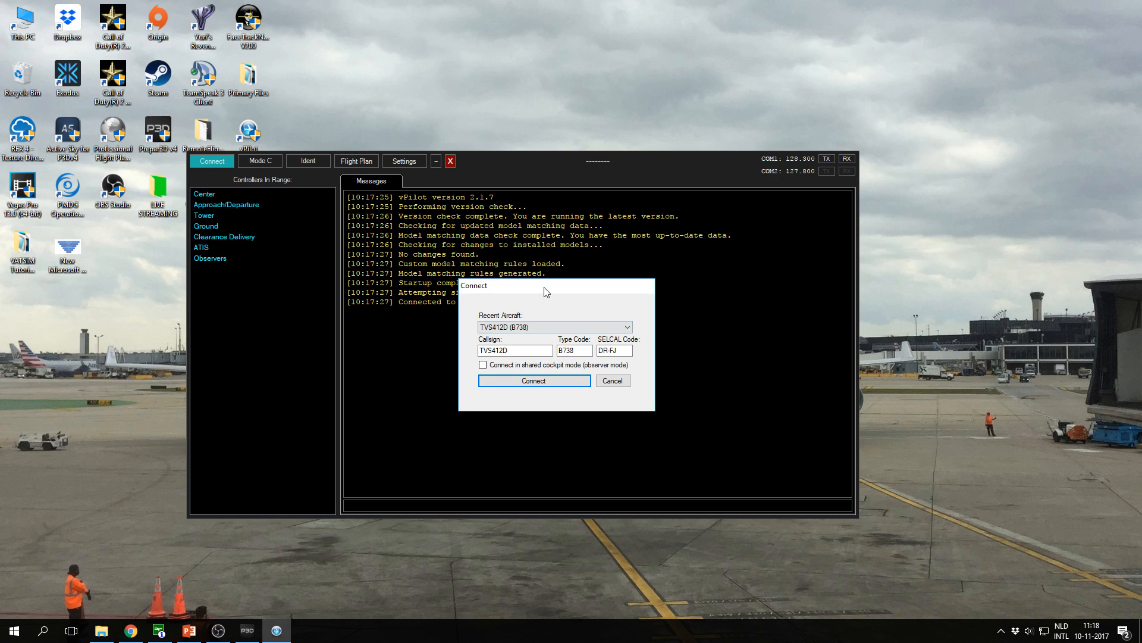
{"action": "left_click_drag", "start_coordinate": [540, 287], "coordinate": [536, 284]}
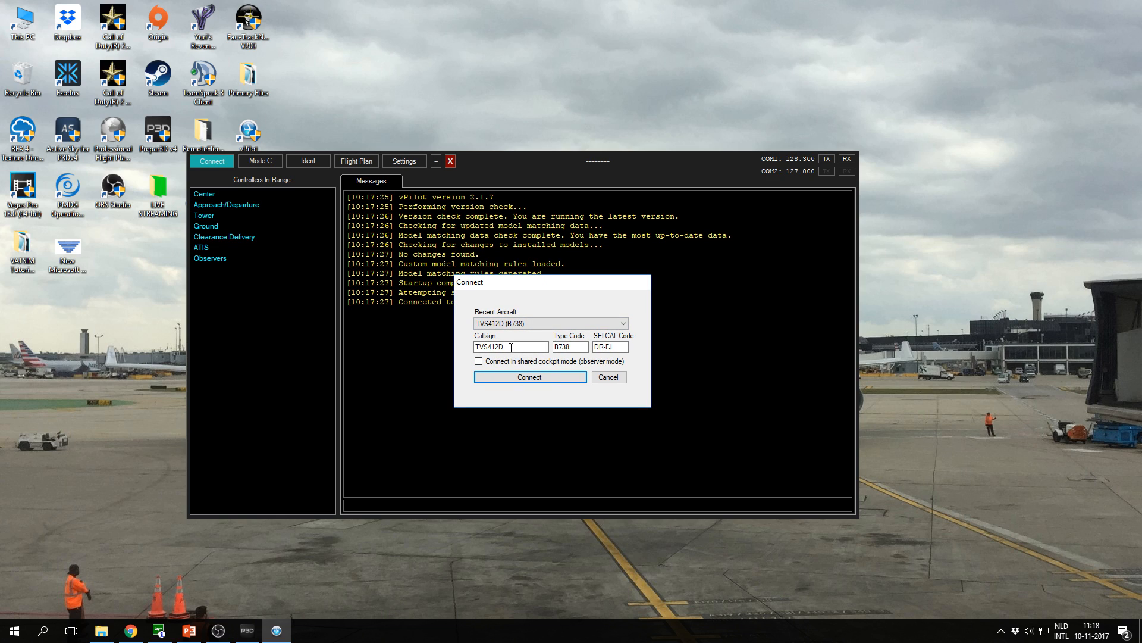
{"action": "left_click_drag", "start_coordinate": [519, 347], "coordinate": [466, 348]}
{"action": "left_click", "coordinate": [514, 326]}
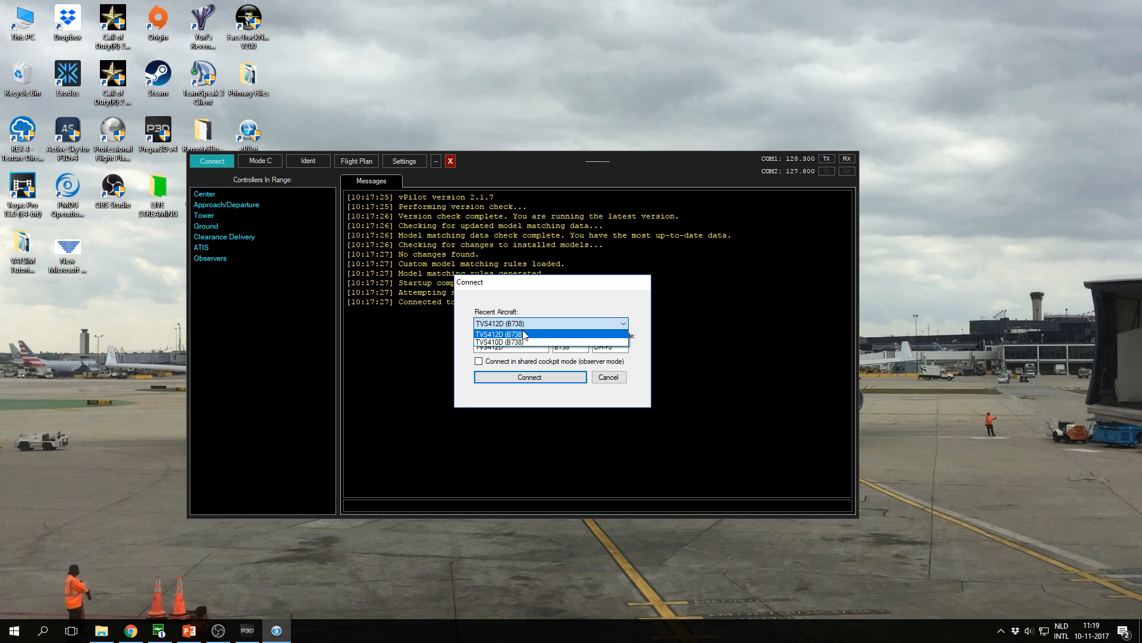
{"action": "left_click", "coordinate": [531, 320]}
Set the callsign to GTI241.
{"action": "left_click_drag", "start_coordinate": [523, 346], "coordinate": [456, 354]}
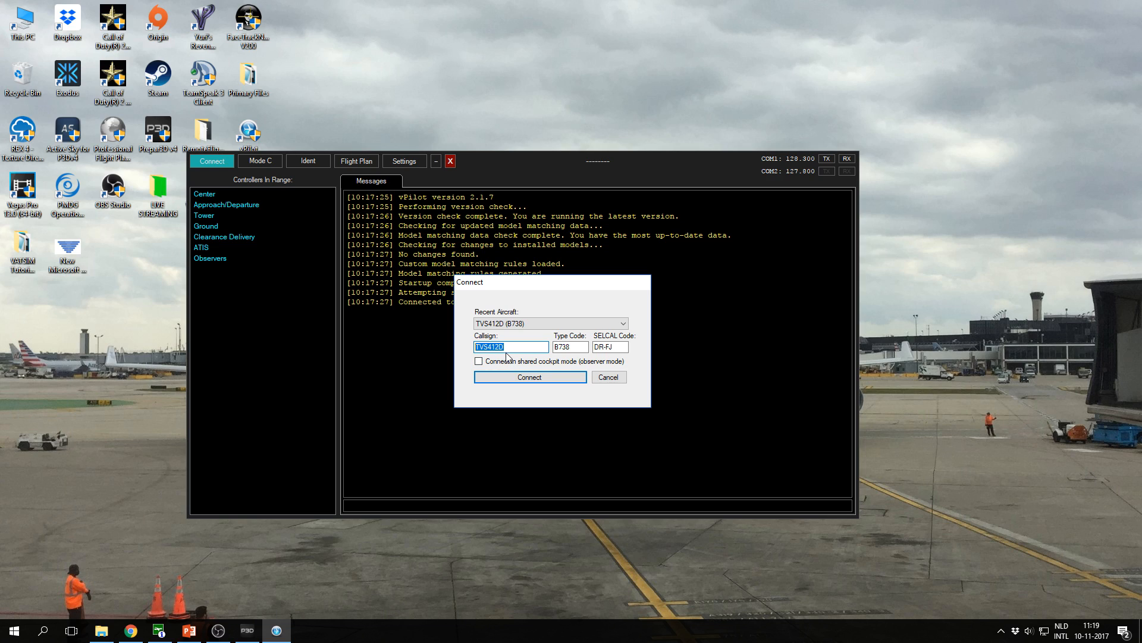
{"action": "left_click", "coordinate": [507, 347]}
{"action": "double_click", "coordinate": [508, 347]}
{"action": "type", "text": "GTI241"}
Examine the airline prefix and flight number parts of the callsign by highlighting them.
{"action": "left_click_drag", "start_coordinate": [504, 350], "coordinate": [473, 350]}
{"action": "left_click", "coordinate": [502, 349]}
{"action": "double_click", "coordinate": [496, 348]}
{"action": "left_click", "coordinate": [496, 348]}
{"action": "double_click", "coordinate": [481, 348]}
{"action": "left_click", "coordinate": [503, 348]}
{"action": "left_click_drag", "start_coordinate": [488, 348], "coordinate": [469, 348]}
{"action": "left_click", "coordinate": [508, 348]}
Try KLM and BAW as the callsign's airline prefix and restore GTI.
{"action": "left_click_drag", "start_coordinate": [486, 347], "coordinate": [470, 348]}
{"action": "type", "text": "KLM"}
{"action": "key", "text": "BackSpace"}
{"action": "key", "text": "BackSpace"}
{"action": "key", "text": "BackSpace"}
{"action": "type", "text": "BAW"}
{"action": "key", "text": "BackSpace"}
{"action": "key", "text": "BackSpace"}
{"action": "key", "text": "BackSpace"}
{"action": "type", "text": "GTI"}
Set the aircraft type code to B744.
{"action": "left_click", "coordinate": [576, 348]}
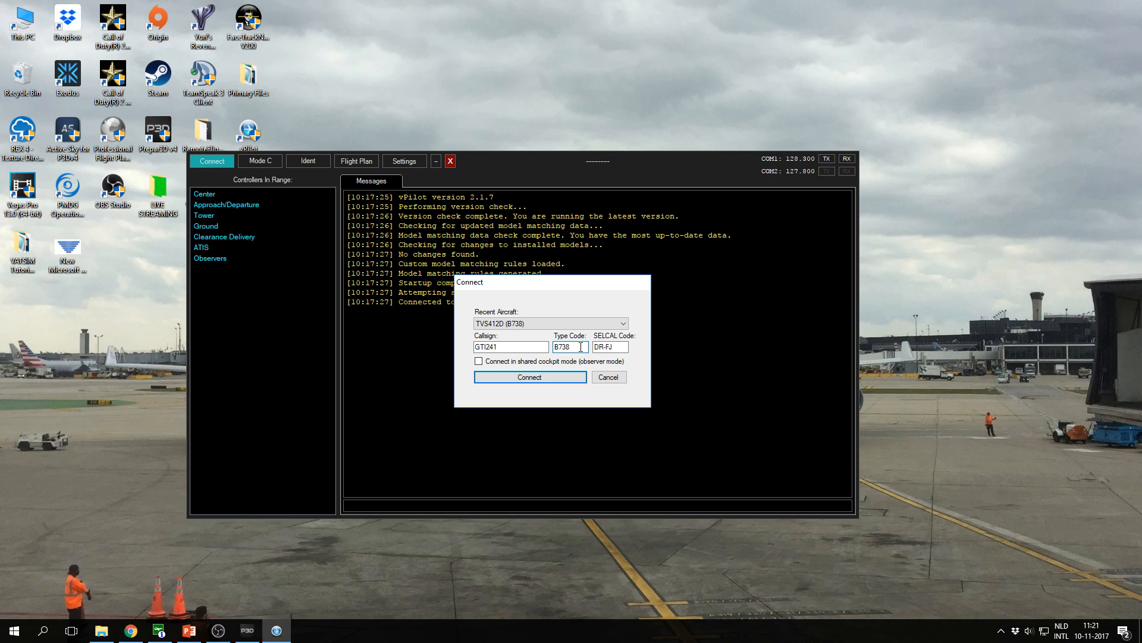
{"action": "left_click_drag", "start_coordinate": [581, 347], "coordinate": [554, 348]}
{"action": "left_click", "coordinate": [575, 347]}
{"action": "double_click", "coordinate": [576, 349]}
{"action": "right_click", "coordinate": [578, 349]}
{"action": "left_click", "coordinate": [569, 346]}
{"action": "left_click_drag", "start_coordinate": [575, 348], "coordinate": [553, 348]}
{"action": "type", "text": "B"}
{"action": "type", "text": "7"}
{"action": "type", "text": "5"}
{"action": "type", "text": "44"}
{"action": "key", "text": "Tab"}
Highlight and retype parts of the SELCAL code.
{"action": "left_click", "coordinate": [611, 348]}
{"action": "left_click_drag", "start_coordinate": [620, 350], "coordinate": [598, 350]}
{"action": "left_click", "coordinate": [617, 349]}
{"action": "double_click", "coordinate": [602, 348]}
{"action": "left_click", "coordinate": [612, 348]}
{"action": "left_click", "coordinate": [604, 348]}
{"action": "type", "text": "-"}
{"action": "left_click_drag", "start_coordinate": [615, 350], "coordinate": [609, 350]}
{"action": "type", "text": "T"}
Review the callsign and type code, clear the SELCAL code and connect to the network as GTI241.
{"action": "left_click_drag", "start_coordinate": [499, 346], "coordinate": [465, 346]}
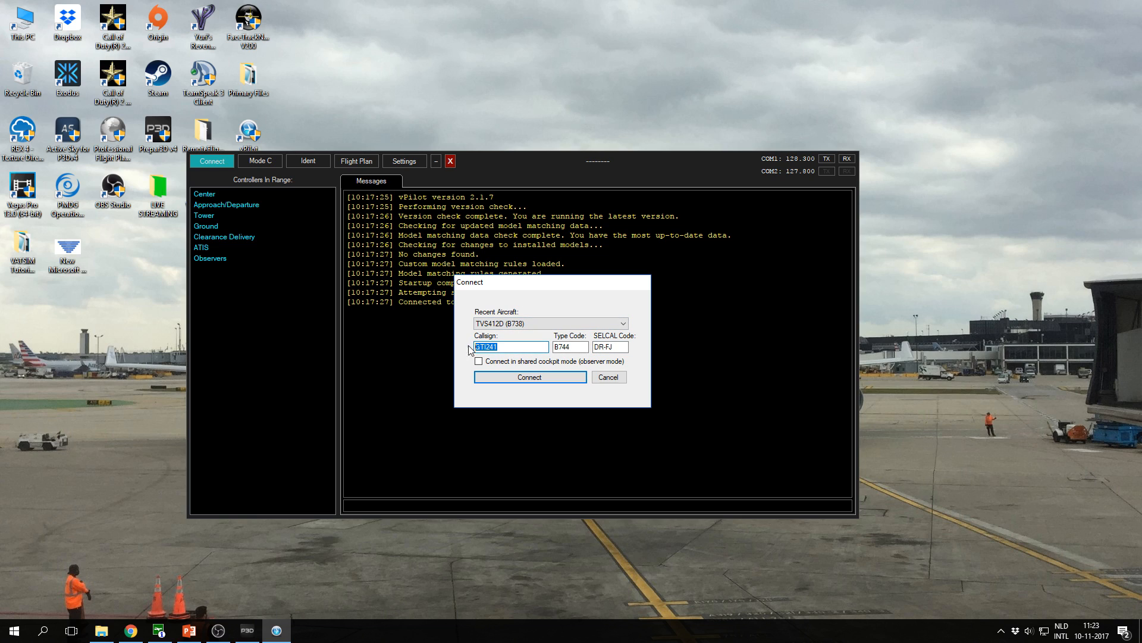
{"action": "left_click", "coordinate": [492, 349]}
{"action": "left_click_drag", "start_coordinate": [577, 347], "coordinate": [551, 346]}
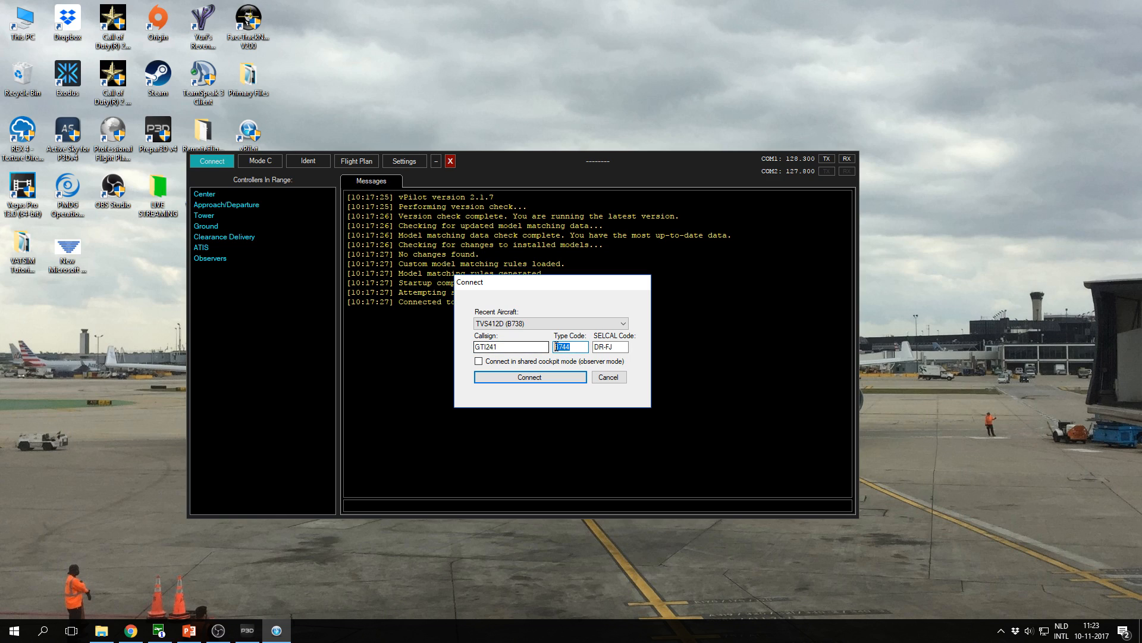
{"action": "left_click_drag", "start_coordinate": [623, 350], "coordinate": [593, 348]}
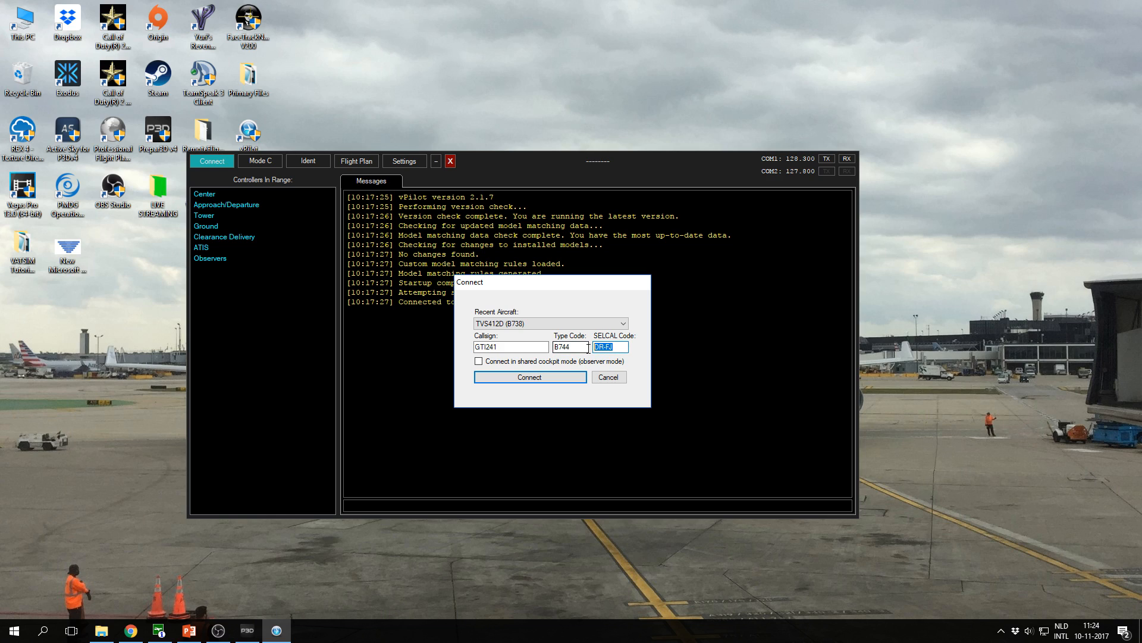
{"action": "key", "text": "BackSpace"}
{"action": "left_click", "coordinate": [535, 382]}
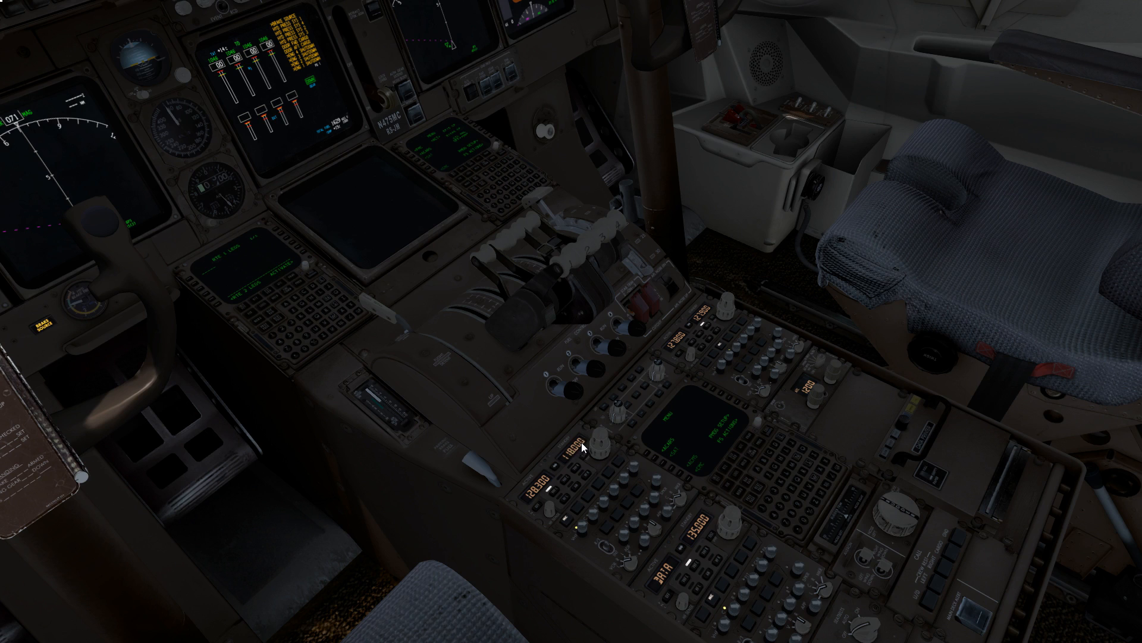
Switch to the simulator cockpit, tune 120.500 on the captain-side pedestal radio and swap it with 128.300.
{"action": "left_click", "coordinate": [558, 473]}
{"action": "key", "text": "alt+Tab"}
{"action": "scroll", "coordinate": [600, 442], "scroll_direction": "up", "scroll_amount": 9}
{"action": "key", "text": "ctrl+space"}
{"action": "key", "text": "a"}
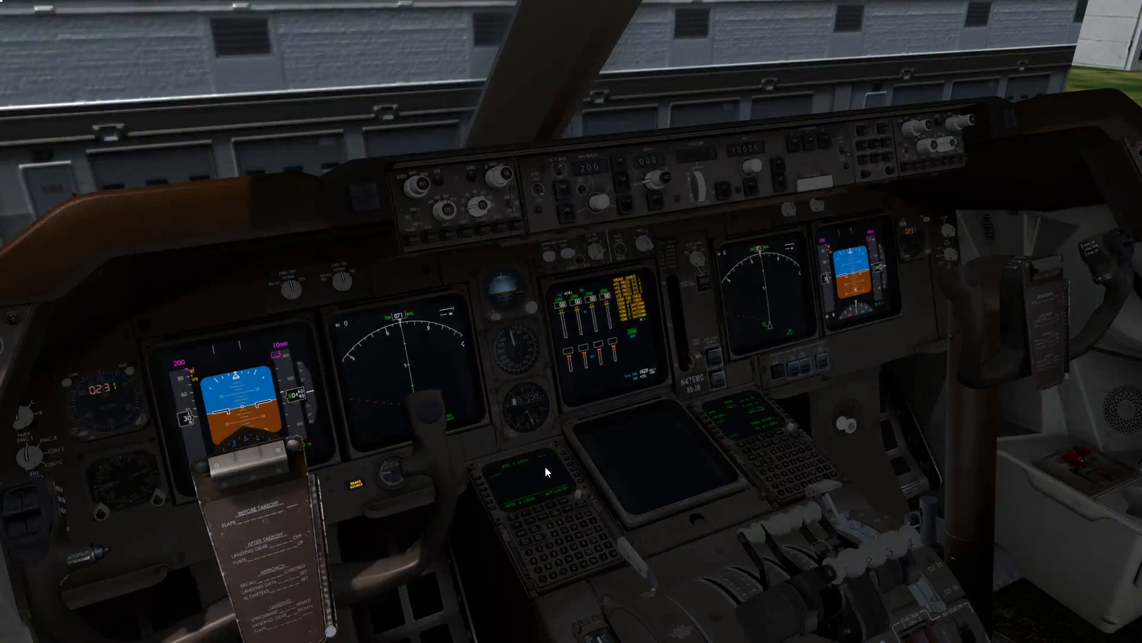
{"action": "middle_click", "coordinate": [465, 445]}
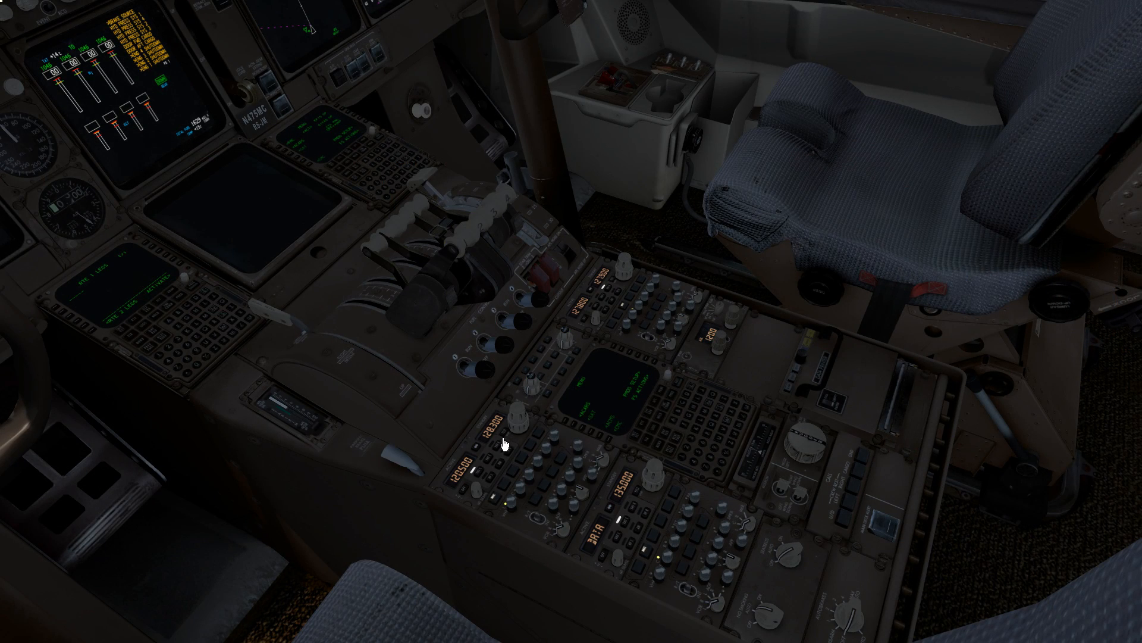
{"action": "key", "text": "1"}
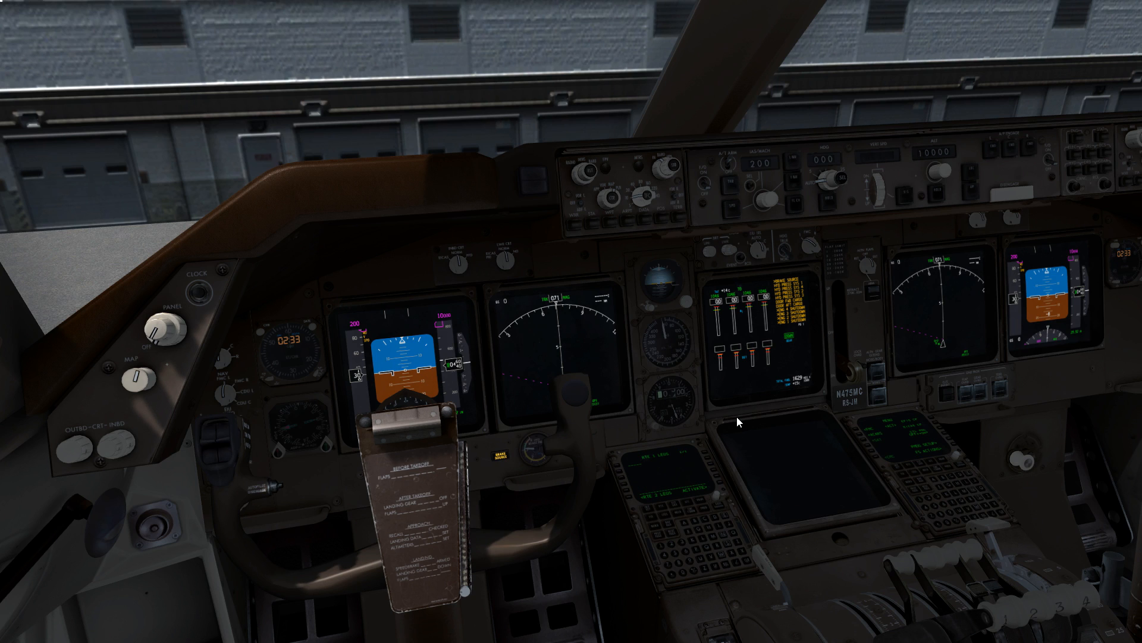
{"action": "middle_click", "coordinate": [689, 516]}
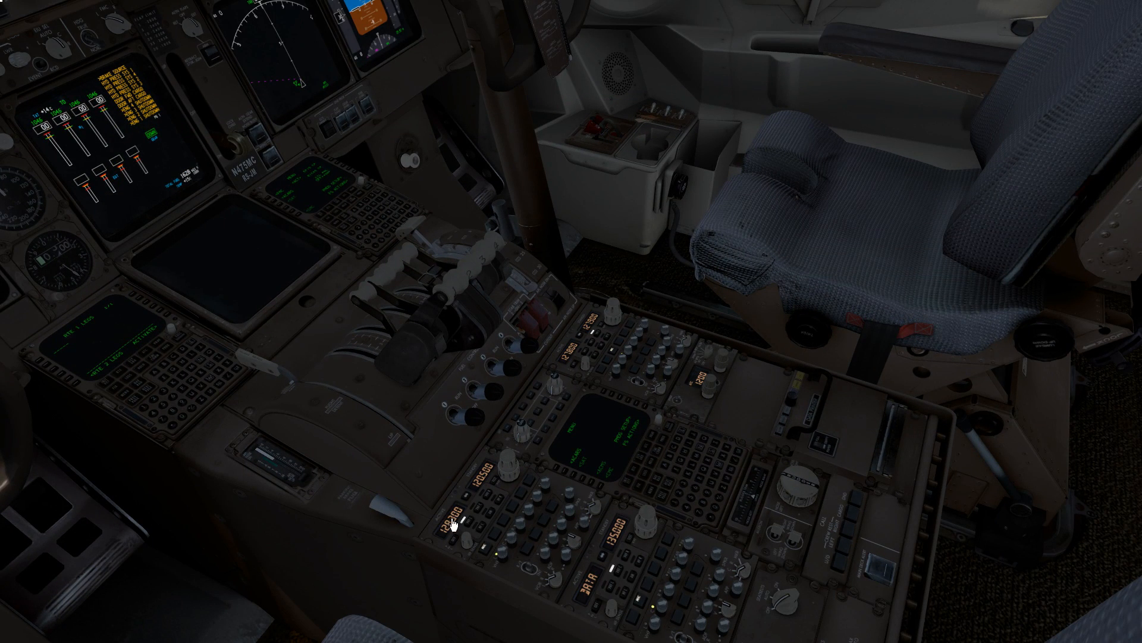
{"action": "middle_click", "coordinate": [508, 486]}
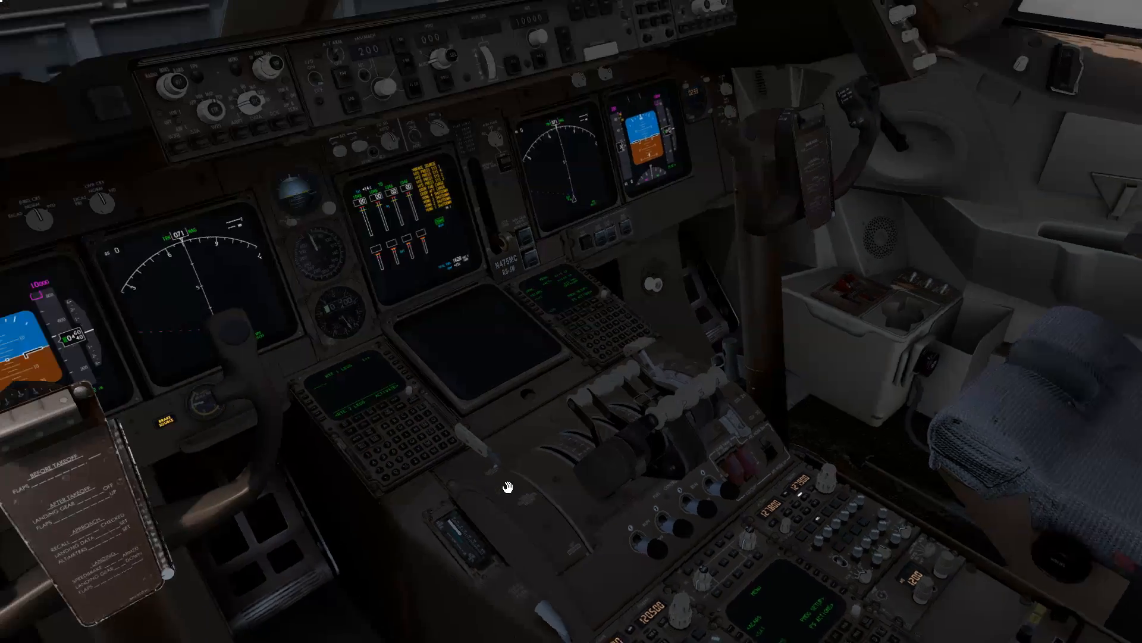